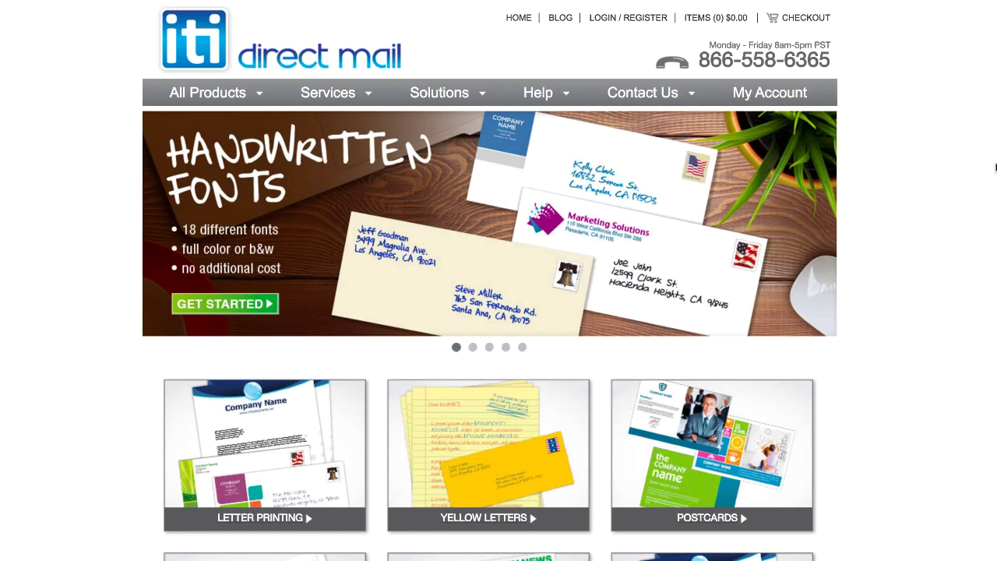
Open the price calculator for the 2 sheet letter (8.5x11) under Letter Printing Services.
mouse_move(237, 103)
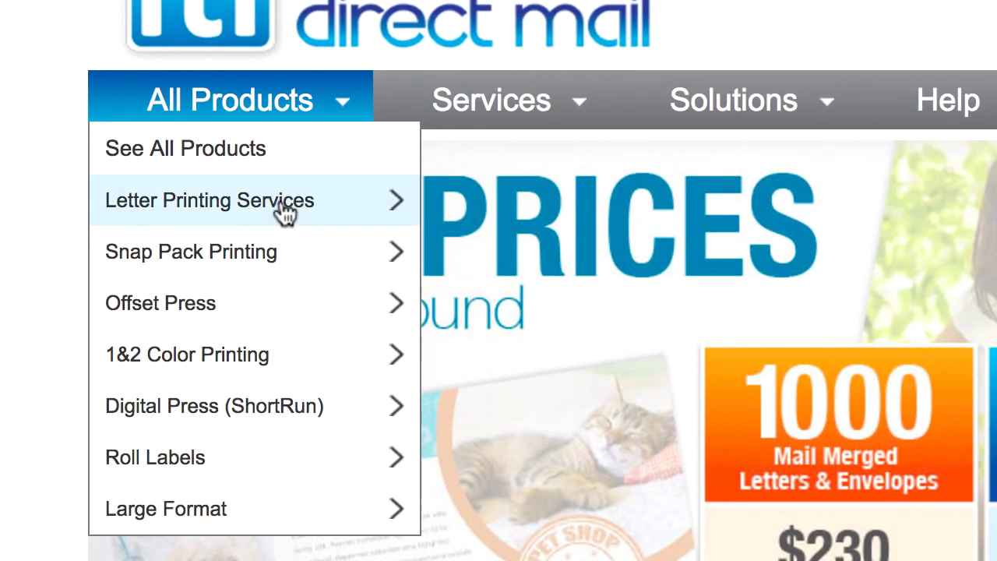
mouse_move(233, 144)
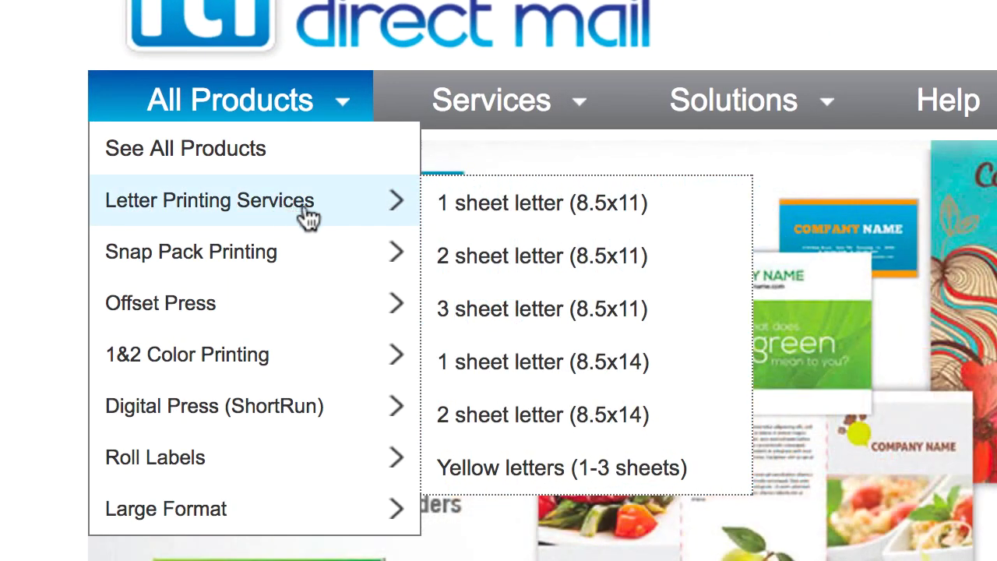
click(556, 263)
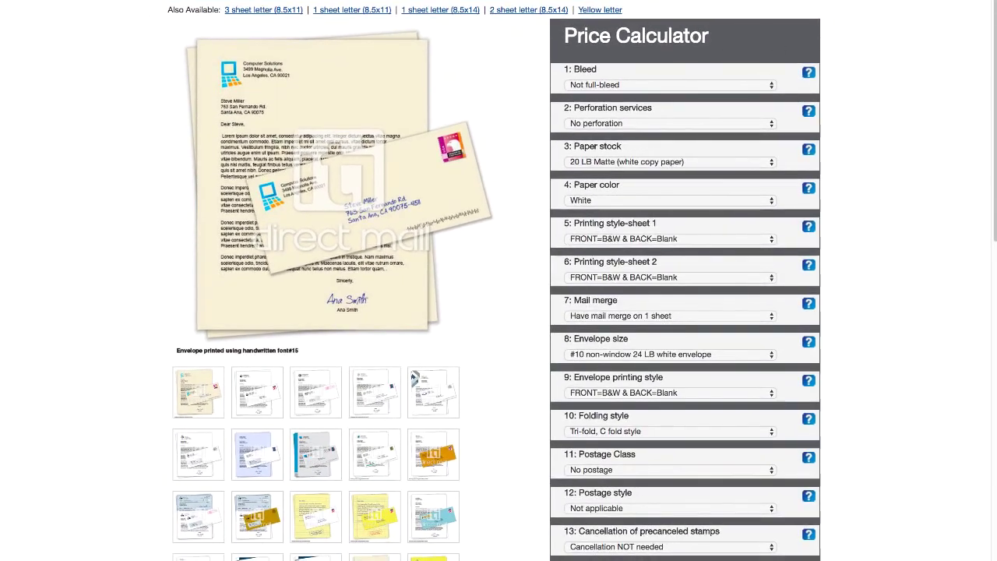
scroll(995, 39, down, 2)
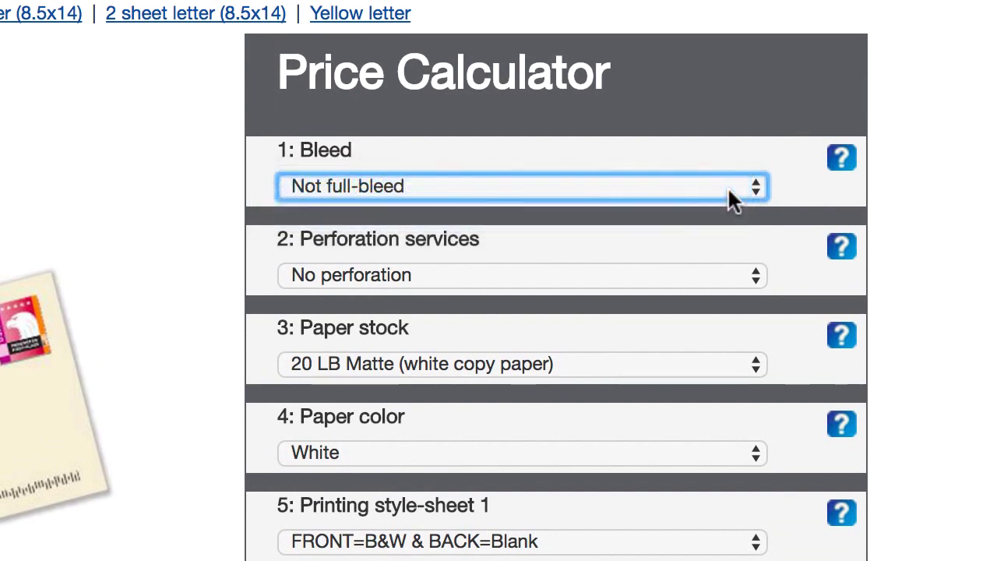
Choose No perforation for the perforation services and 20 LB Matte (white copy paper) for the paper stock.
click(751, 273)
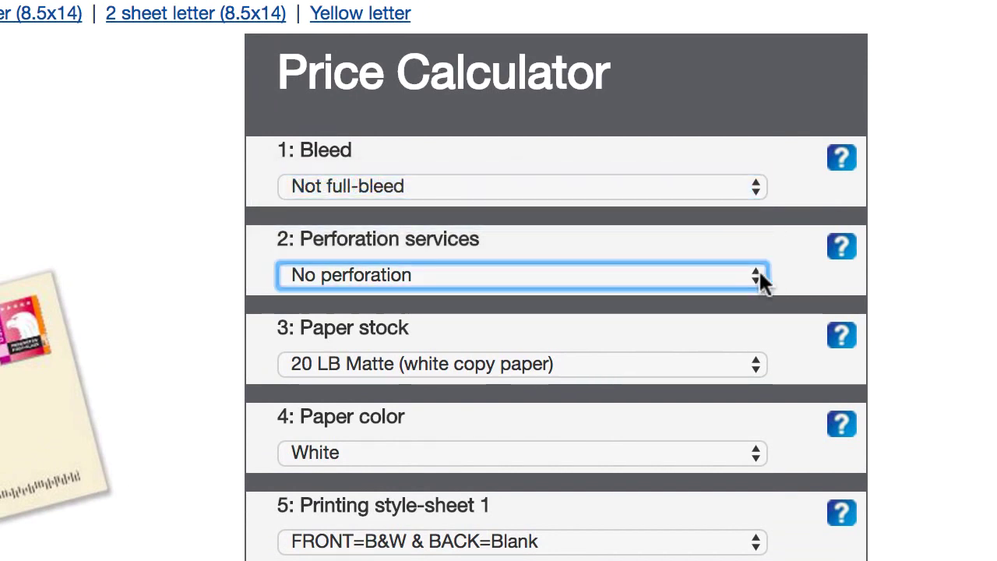
click(961, 294)
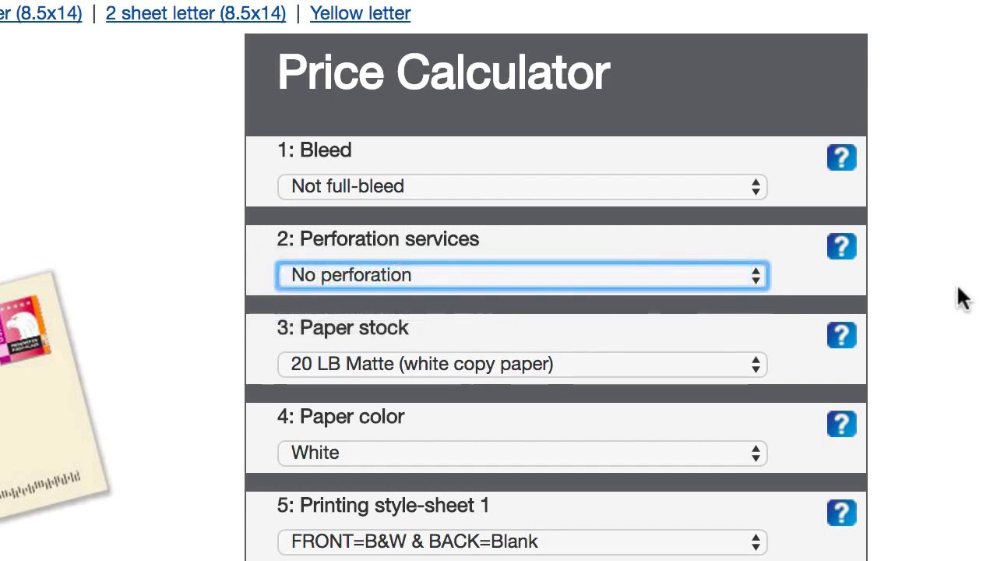
click(746, 366)
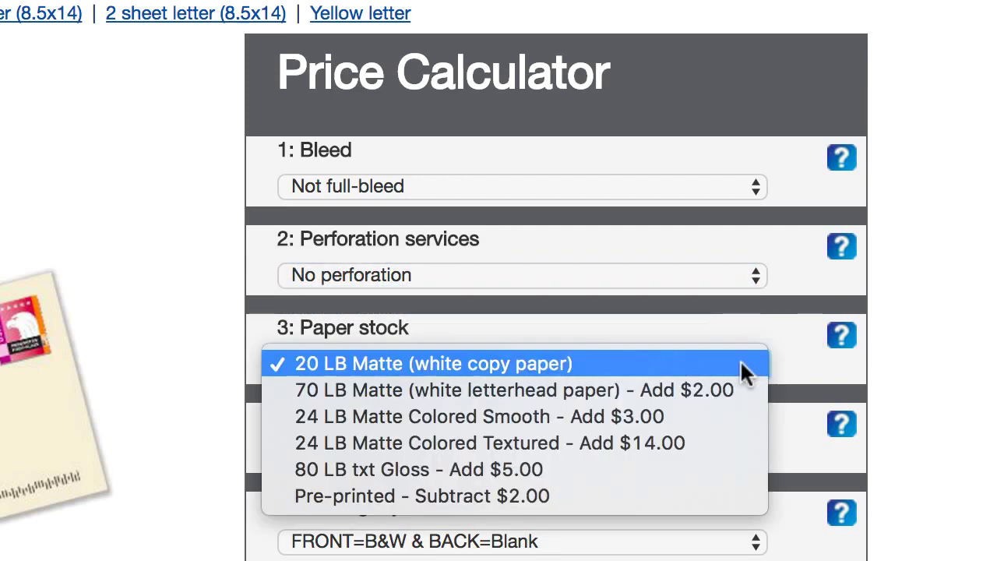
click(698, 366)
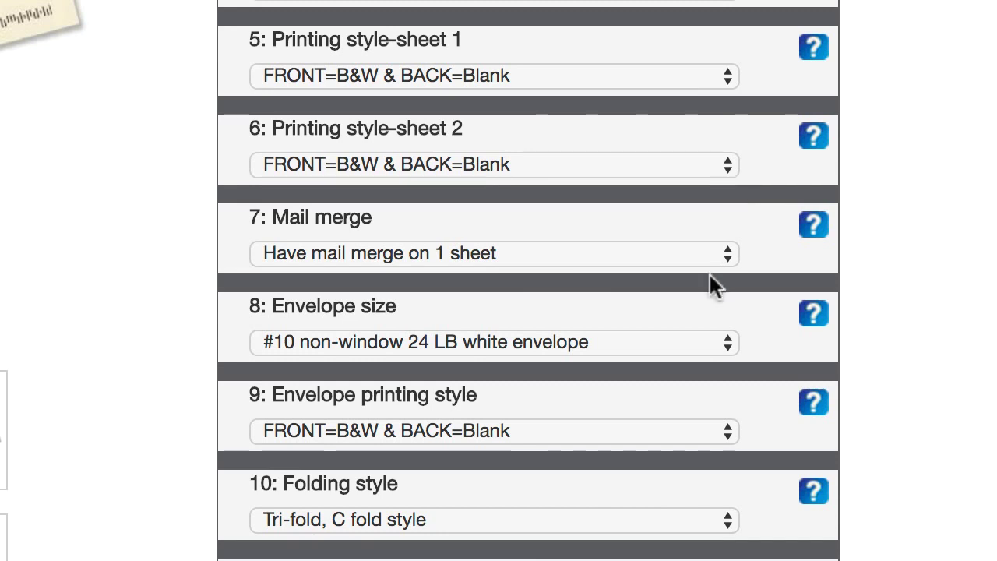
Set the mail merge to 2 sheets and choose the #10 non-window 24 LB white envelope.
click(720, 254)
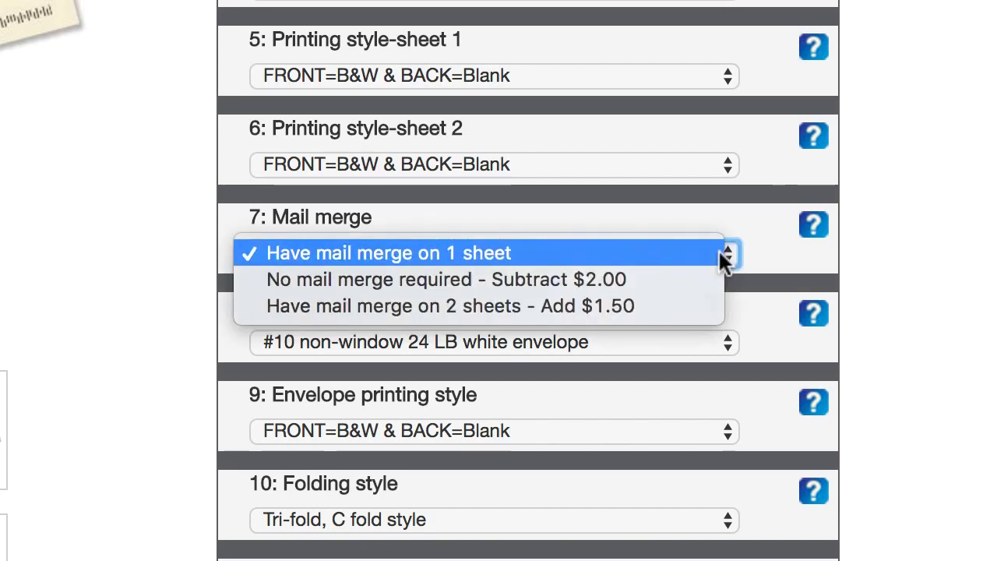
click(680, 315)
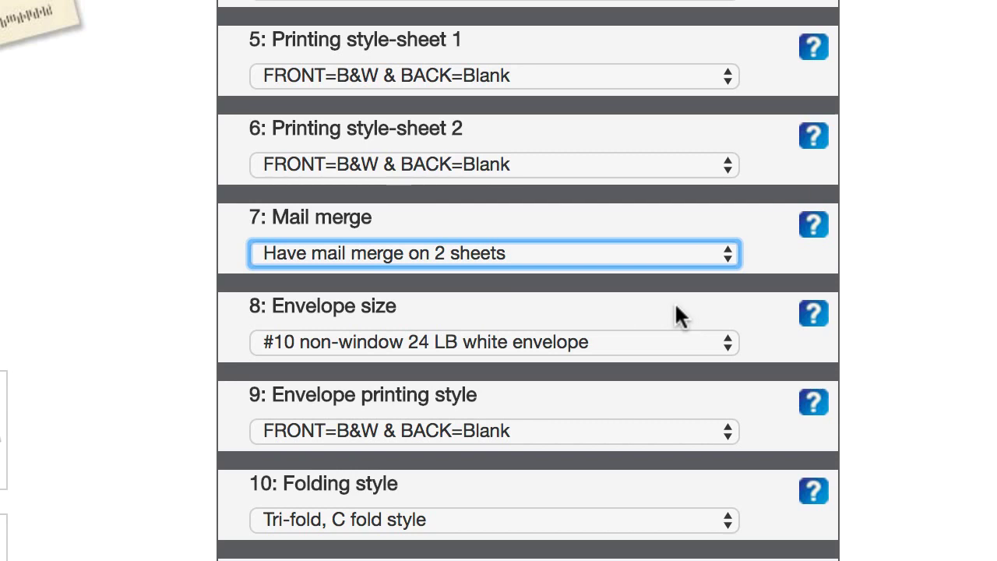
click(724, 342)
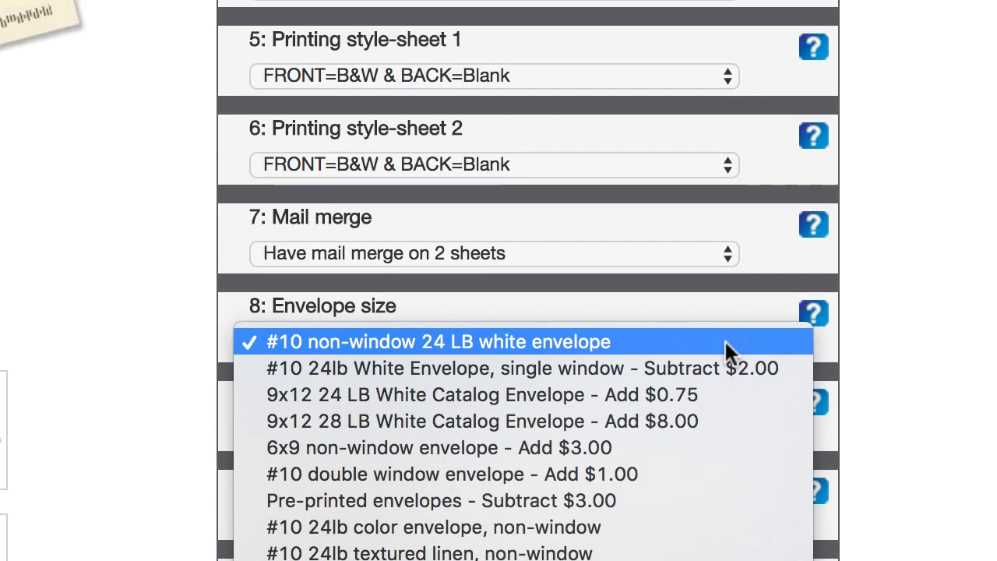
click(629, 341)
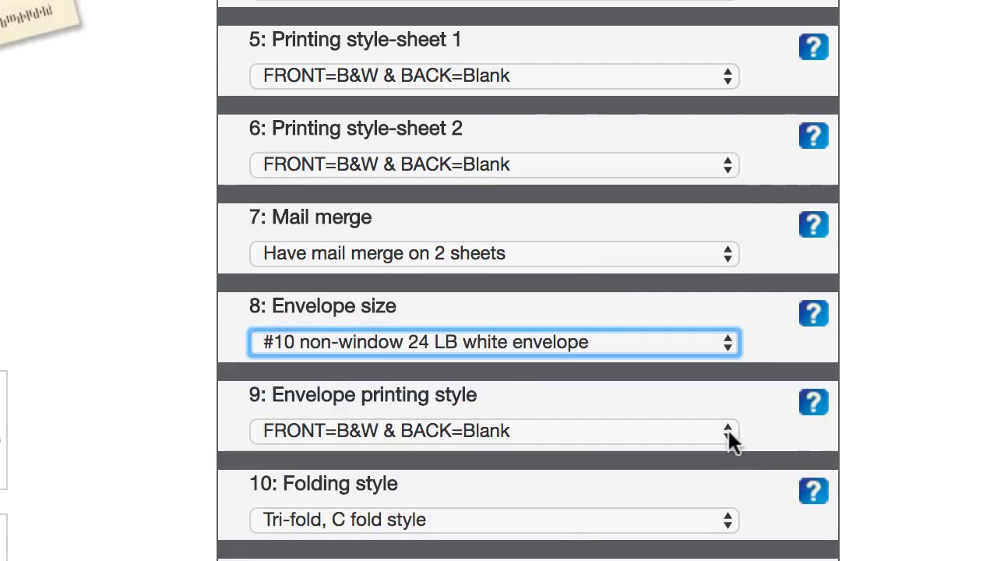
Choose FRONT=B&W & BACK=Blank for the envelope printing style and keep the folding style at Tri-fold, C fold style.
click(727, 428)
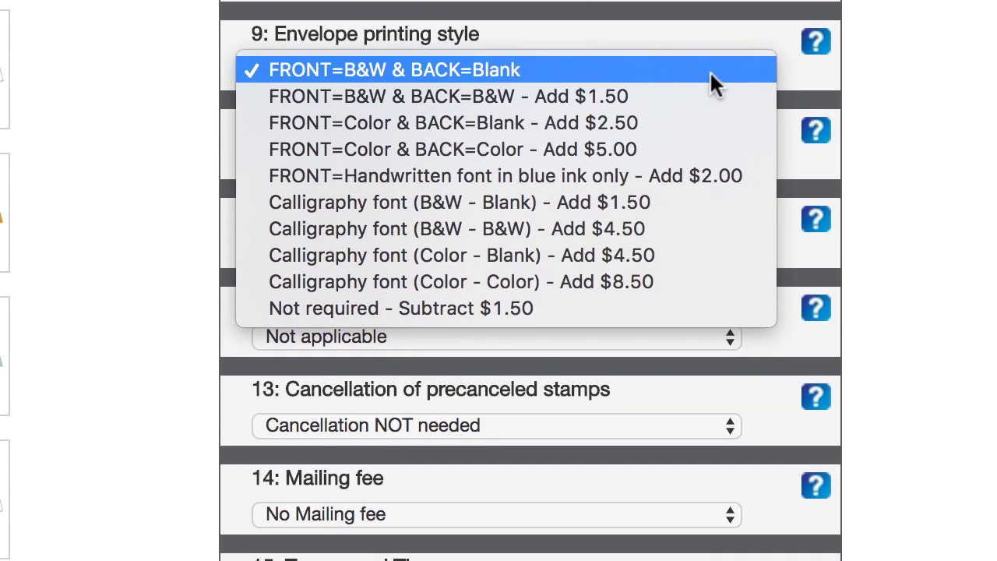
click(709, 69)
click(721, 156)
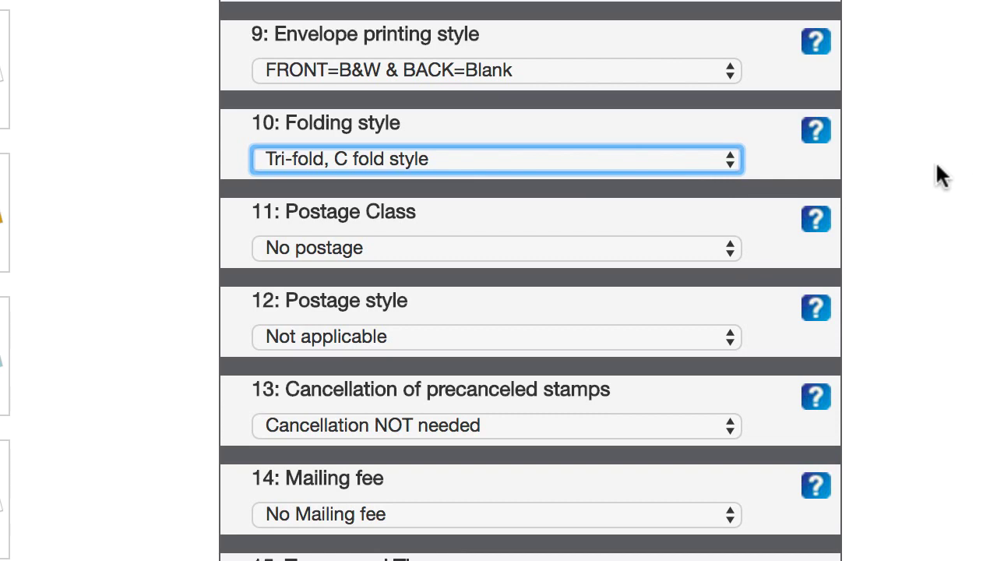
Read the help explanation of the available folding styles, then close it.
click(820, 134)
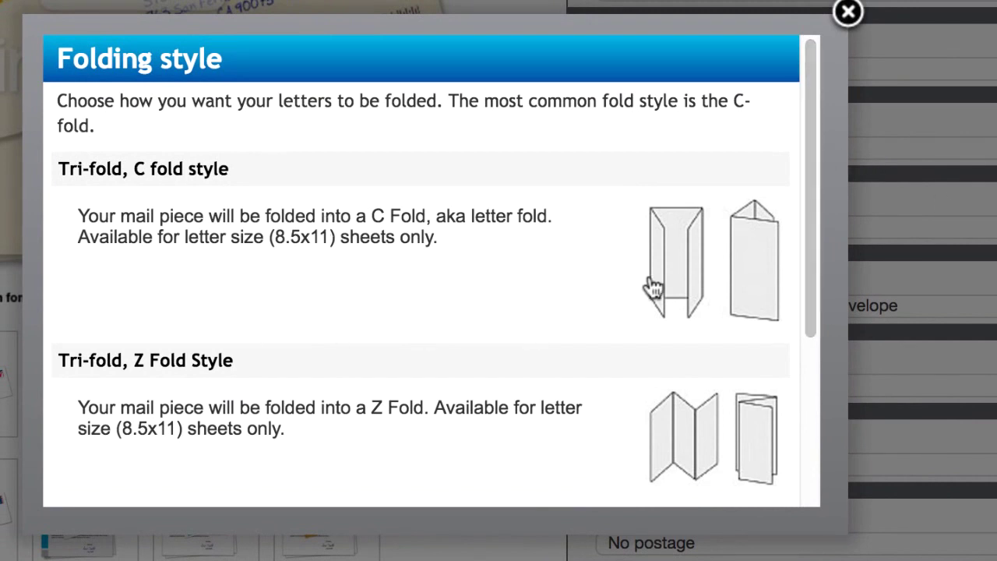
drag(809, 203, 619, 415)
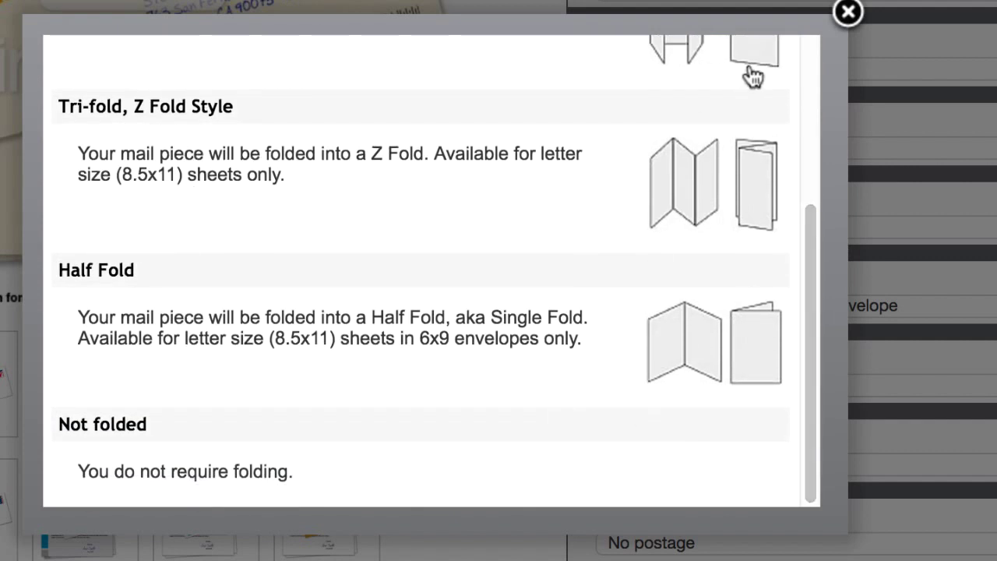
click(848, 13)
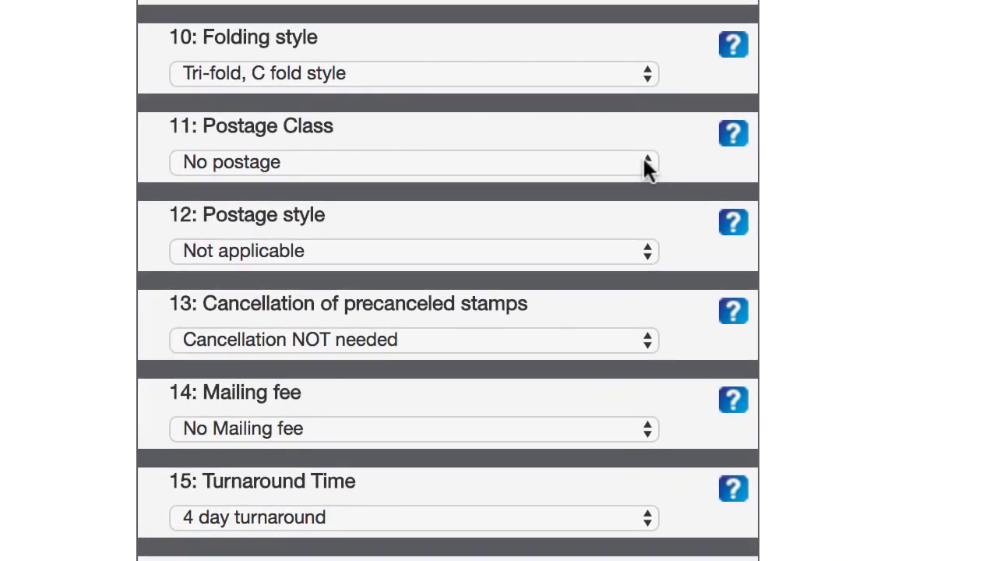
Set the postage class to Standard presort up to 1.5 oz, letter rate, with Real peel & stick stamp as the postage style.
click(643, 159)
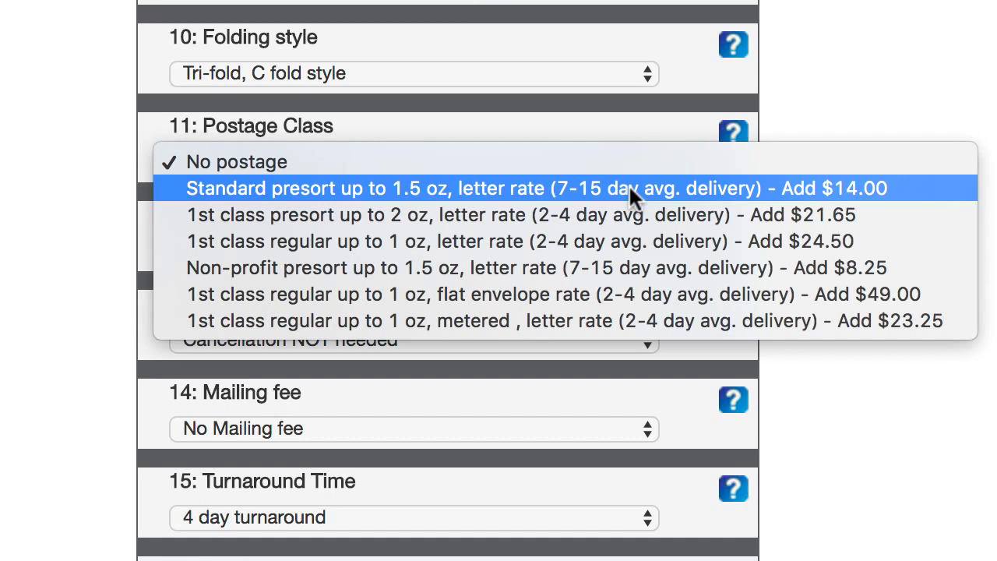
click(630, 189)
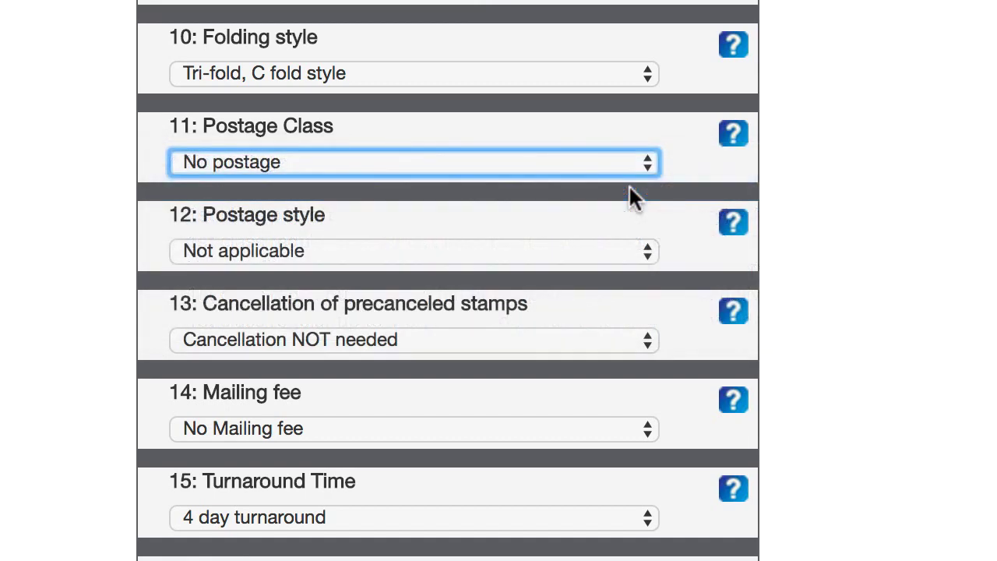
click(646, 250)
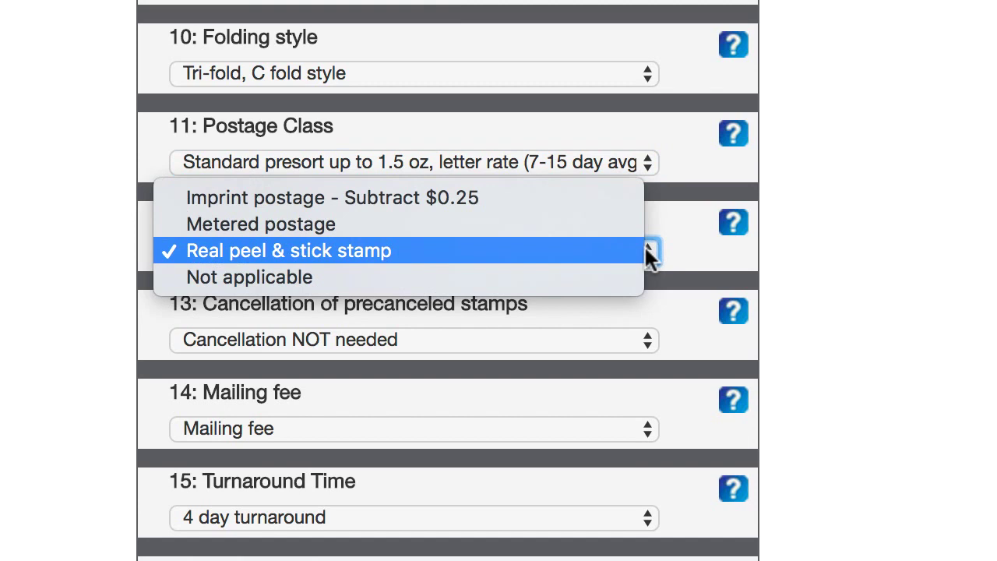
click(465, 251)
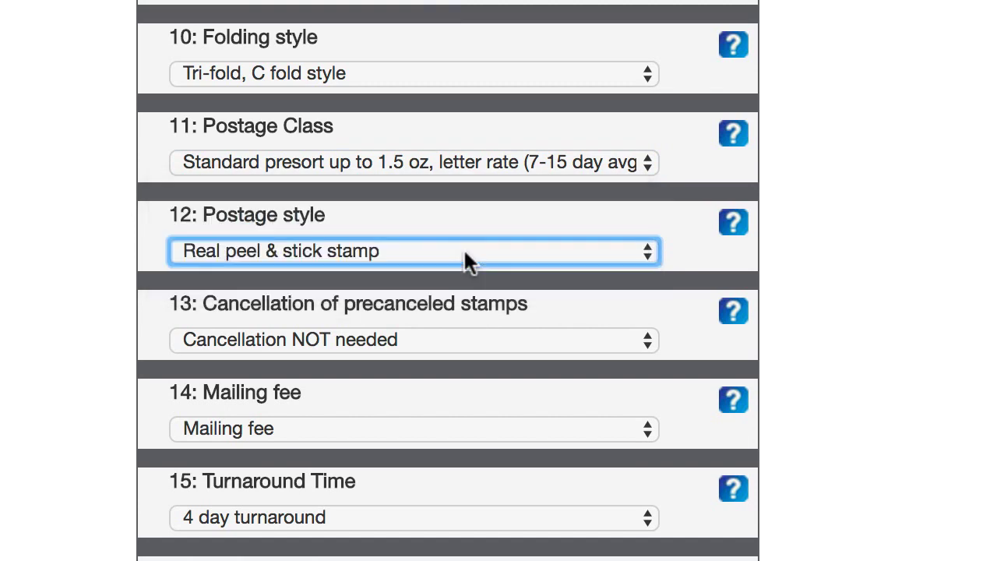
Choose Cancellation NOT needed for the cancellation of precanceled stamps.
click(646, 346)
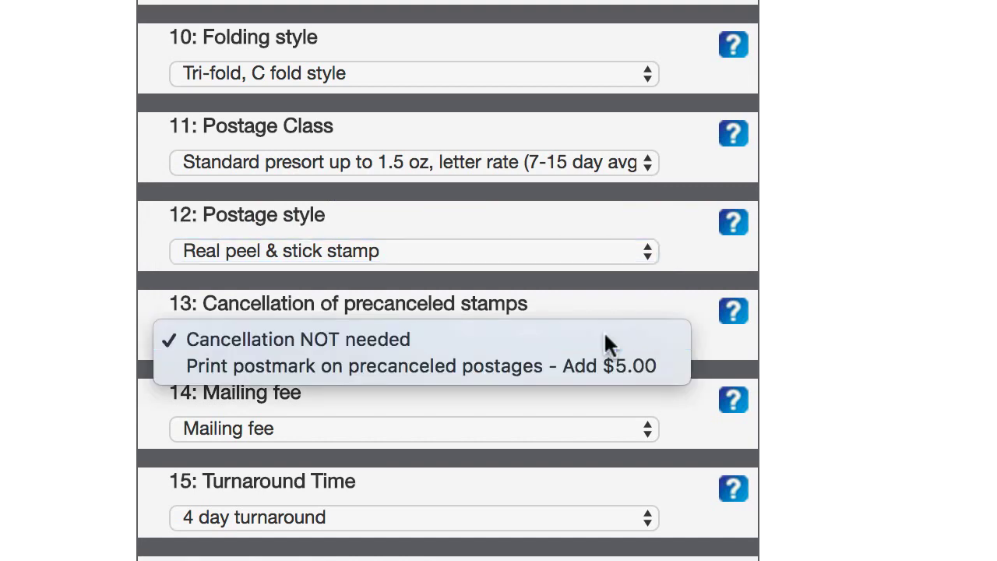
click(604, 340)
Review the help explanations for precanceled stamp cancellation and the mailing fee.
click(732, 313)
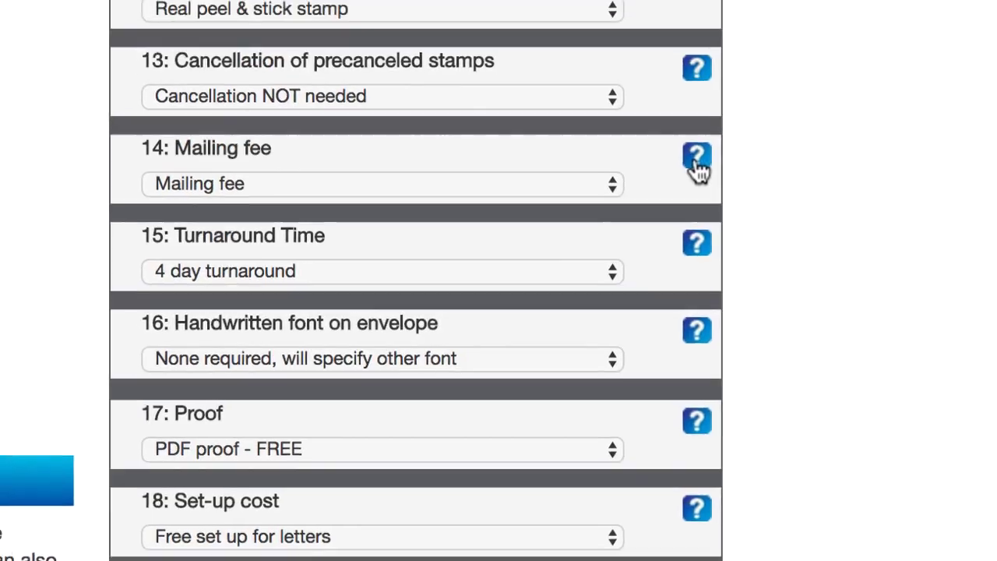
click(682, 132)
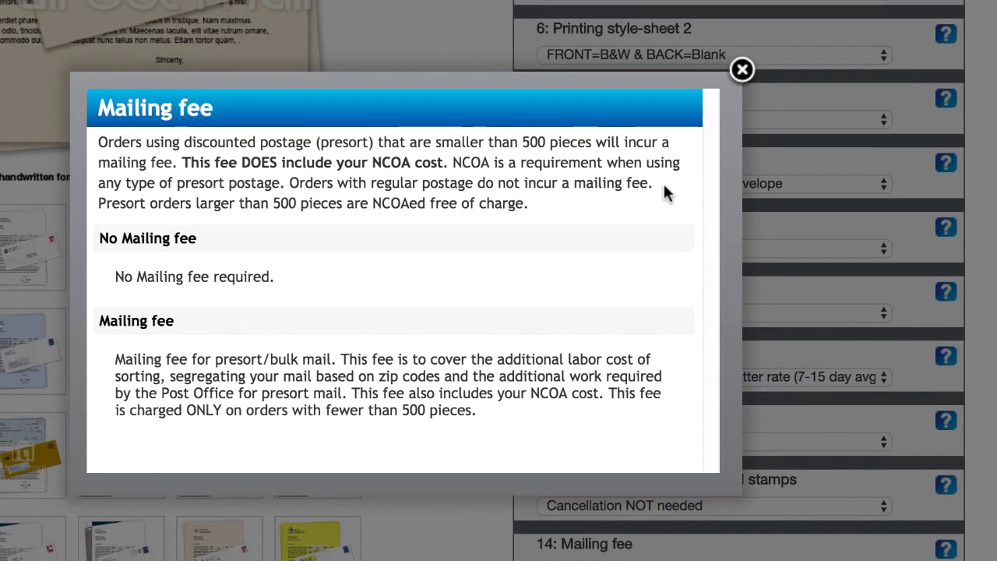
click(741, 70)
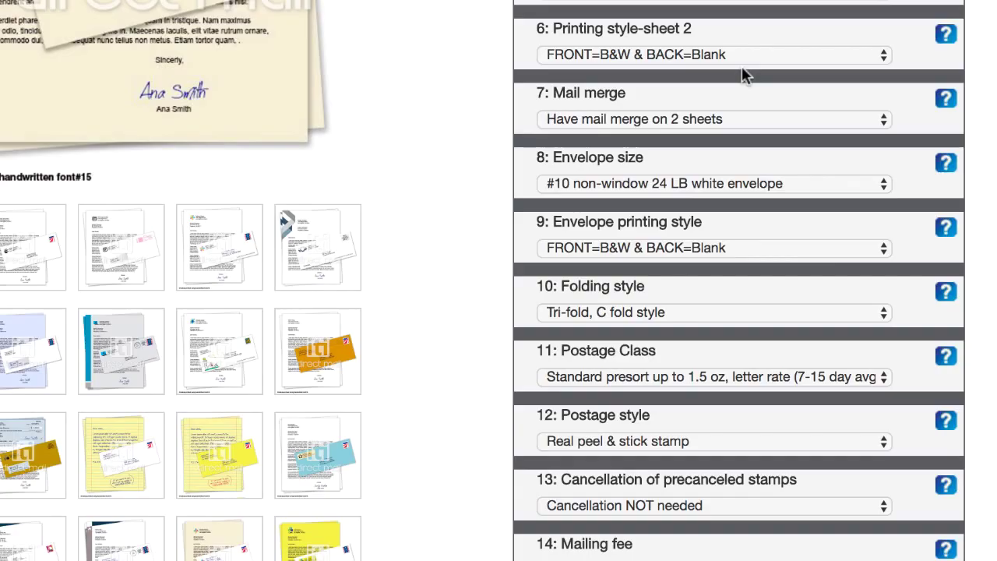
Choose the 4 day turnaround as the order's turnaround time.
scroll(679, 107, down, 3)
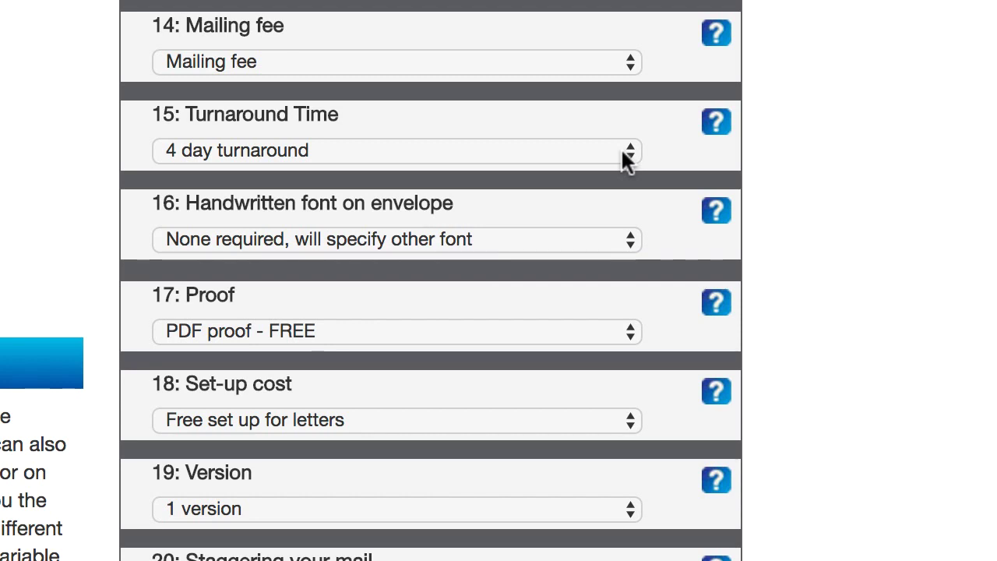
click(623, 151)
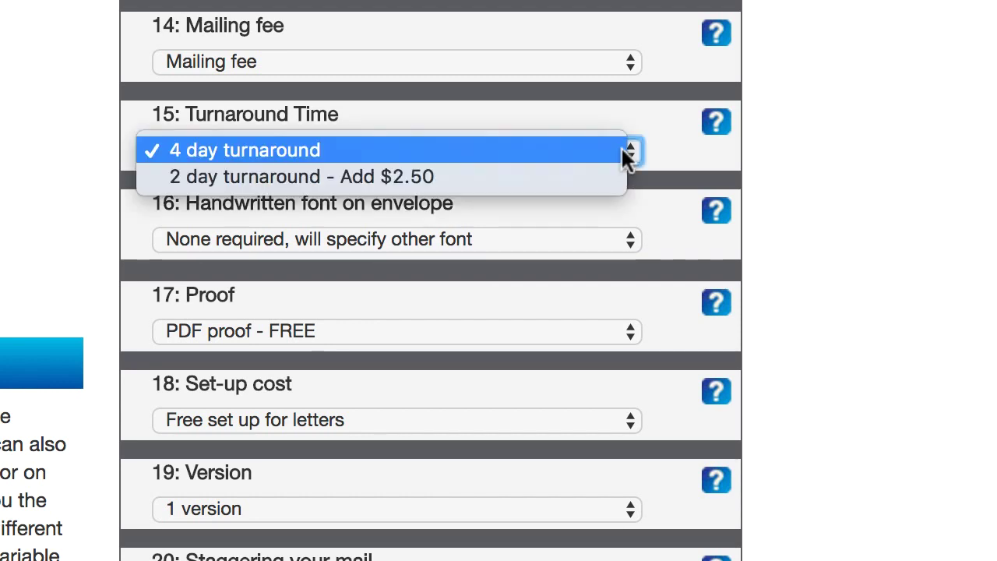
click(582, 140)
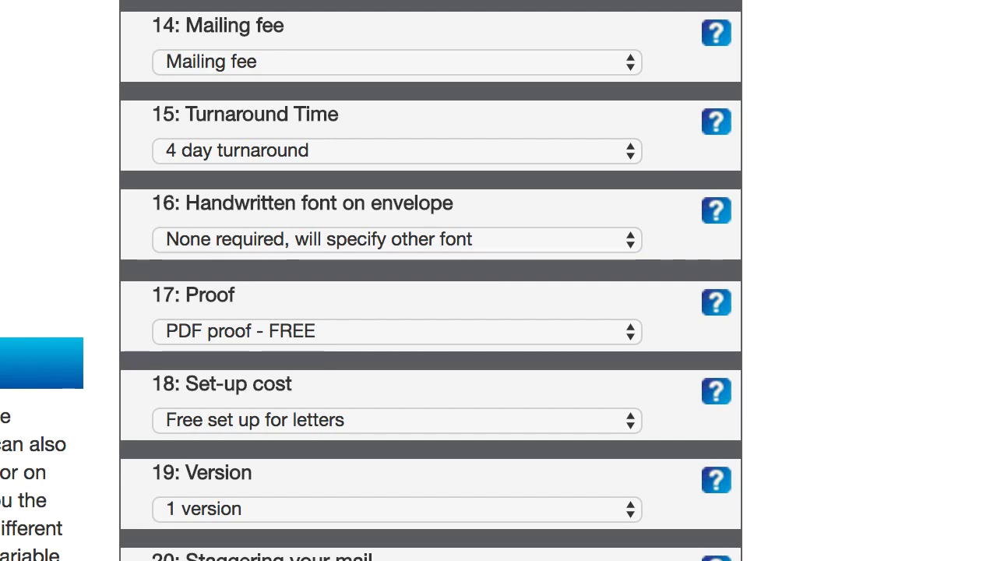
Look through the handwritten font options for the envelope and examine the font samples in the Handwritten Fonts help page.
click(630, 240)
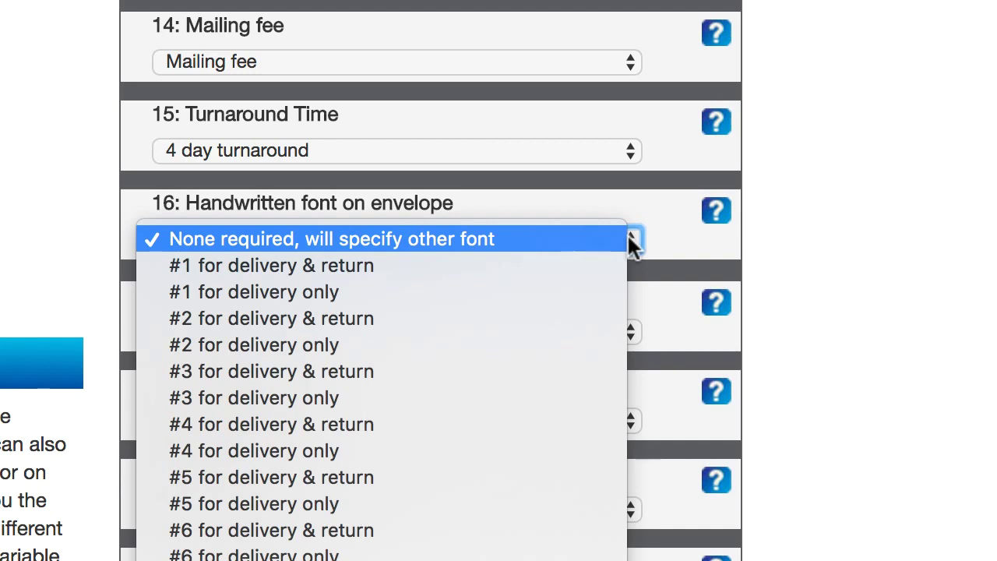
click(632, 239)
click(715, 218)
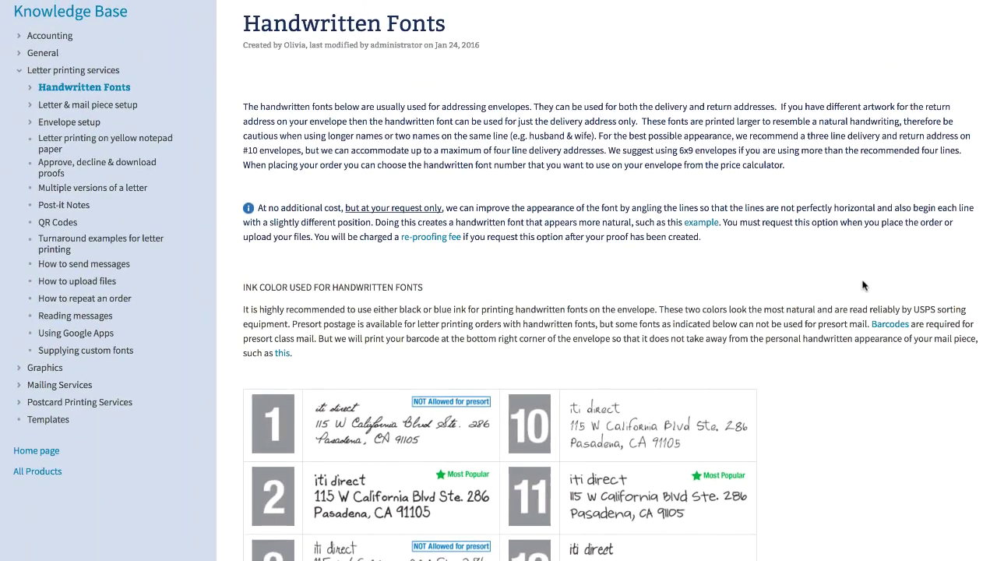
scroll(863, 288, down, 5)
scroll(863, 288, down, 3)
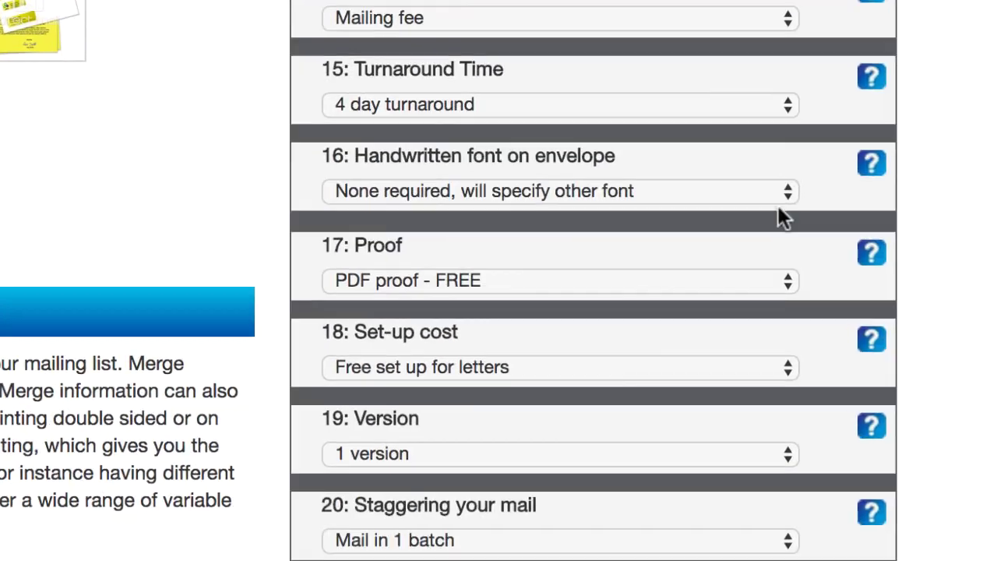
Set the handwritten font on the envelope to #10 for delivery & return.
click(783, 194)
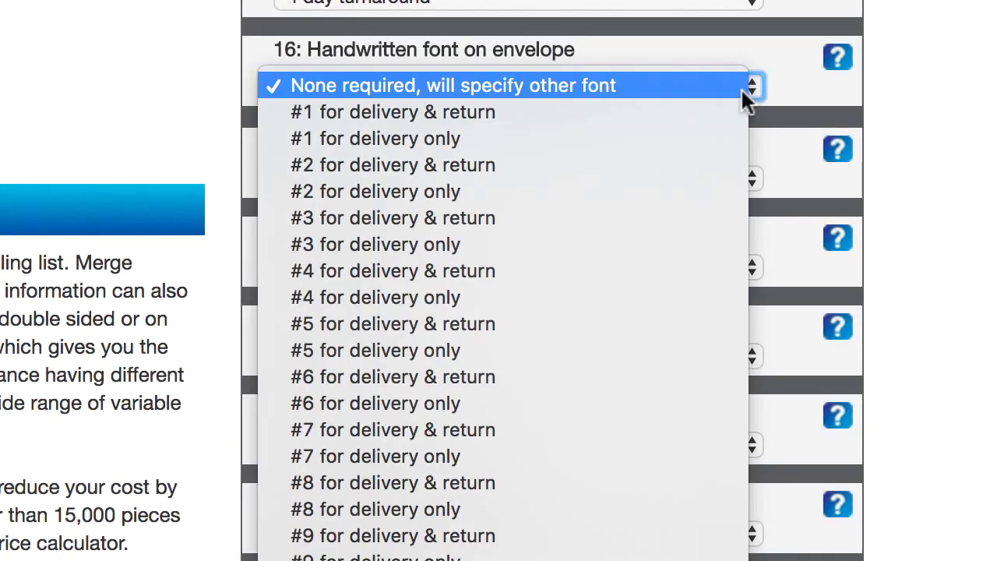
scroll(627, 342, down, 5)
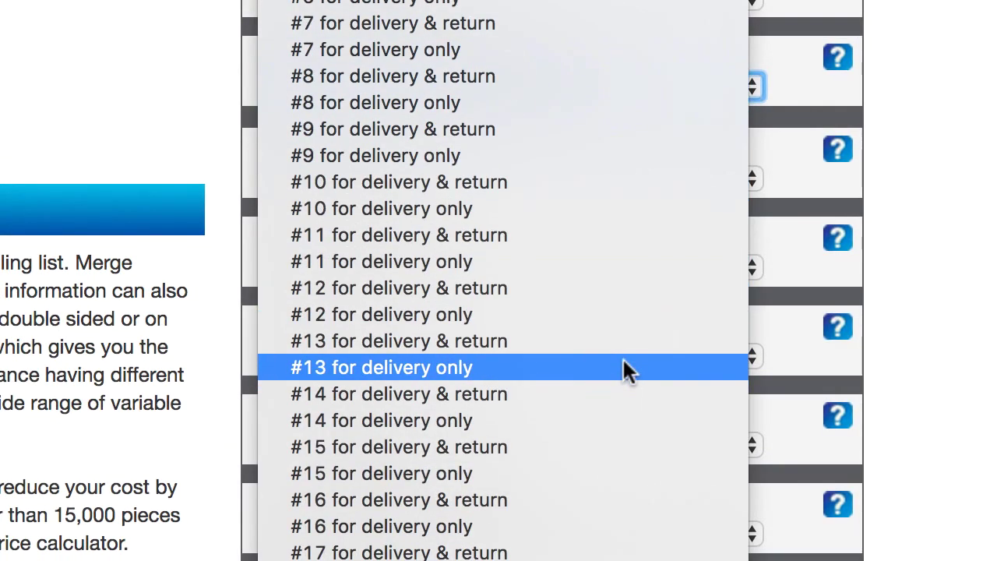
click(614, 186)
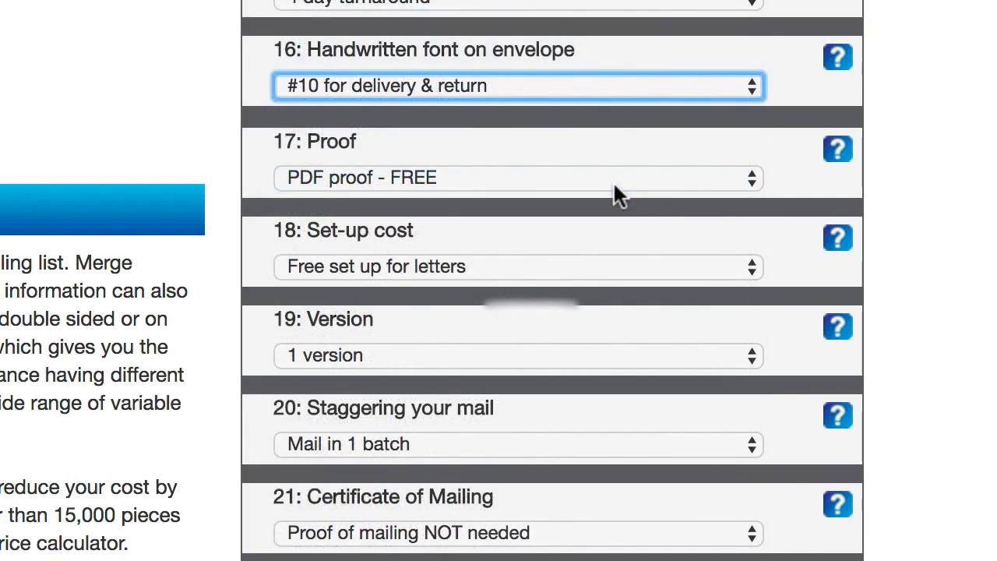
scroll(953, 167, down, 3)
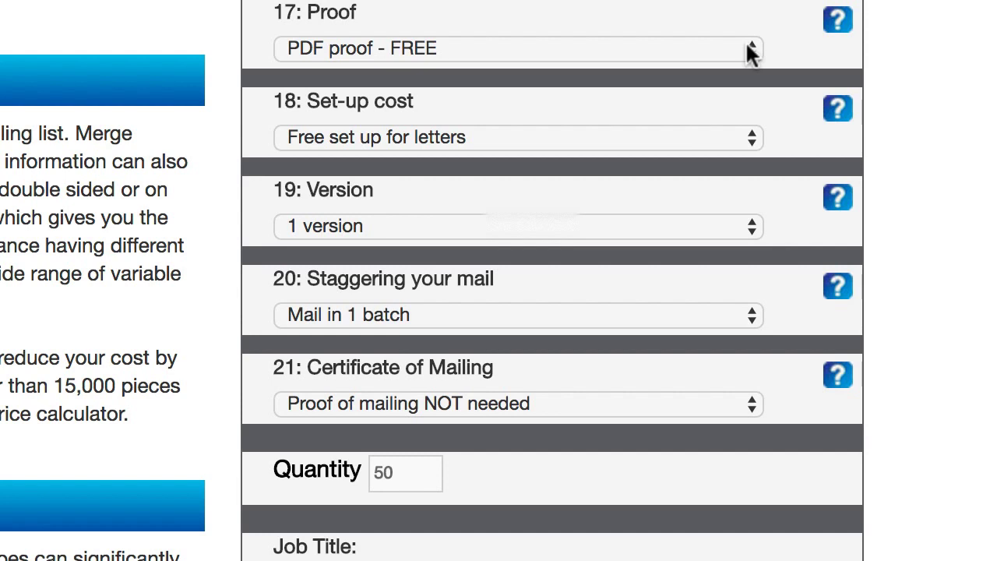
Choose PDF proof - FREE as the proof and Free set up for letters as the set-up cost.
click(747, 44)
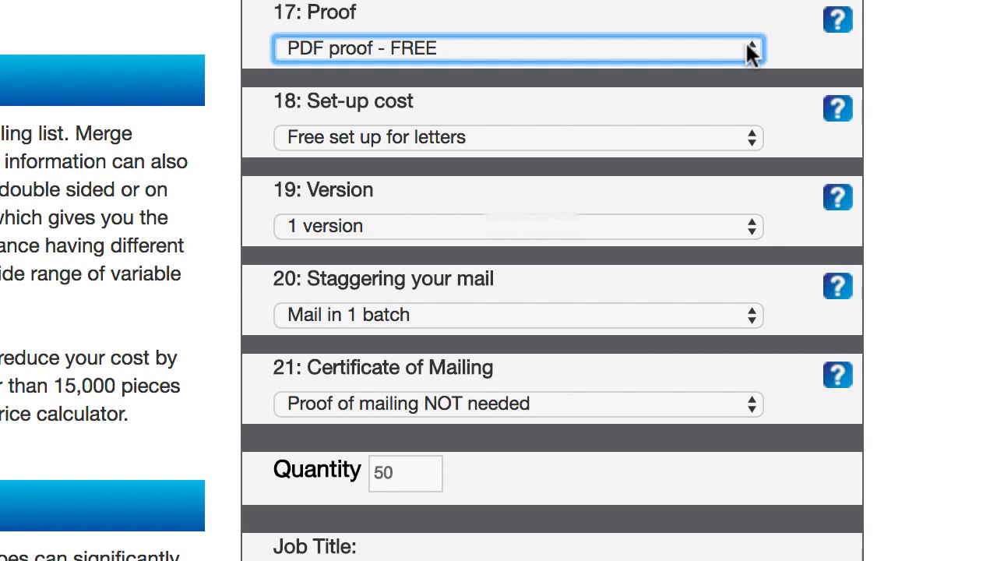
click(747, 48)
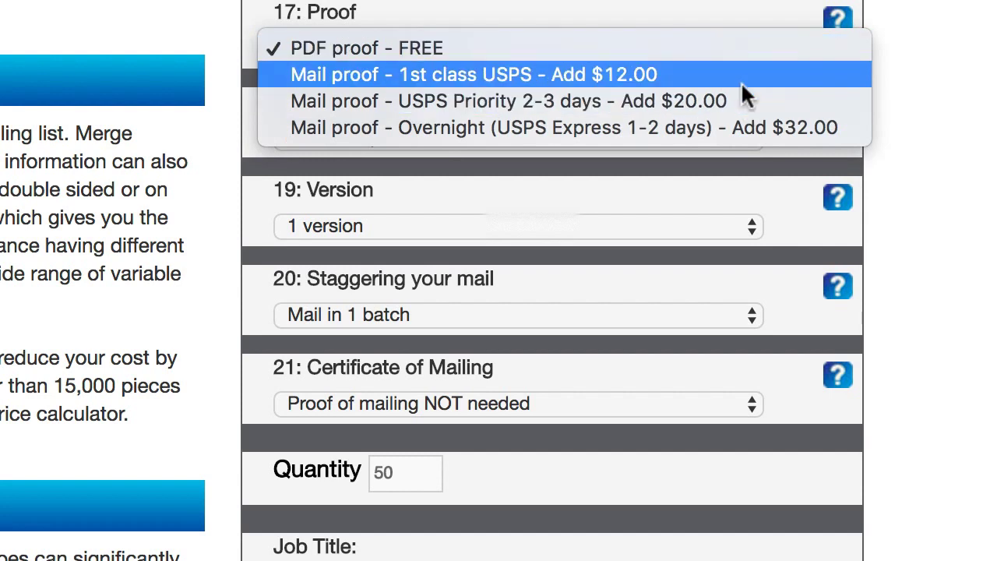
click(717, 47)
click(733, 137)
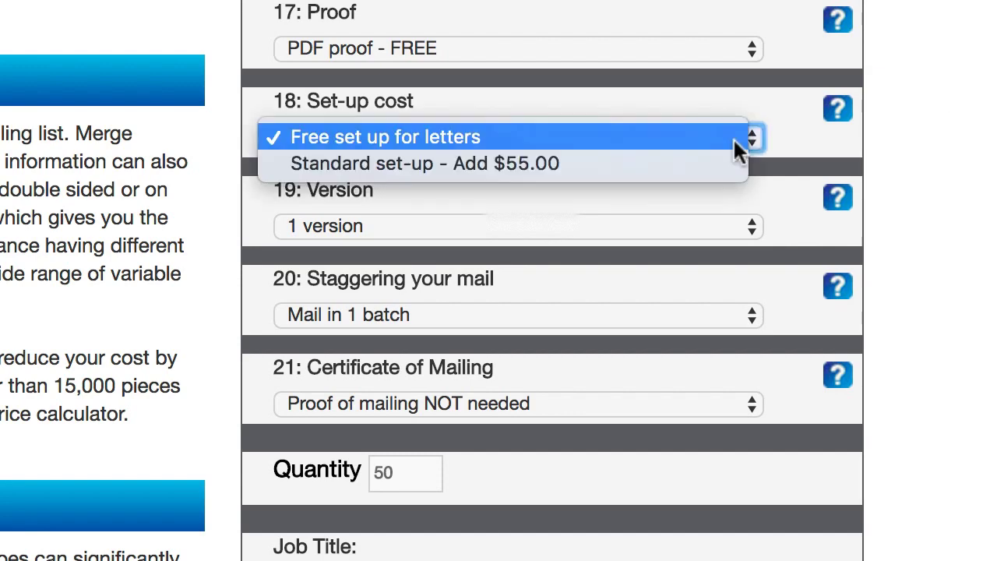
click(733, 140)
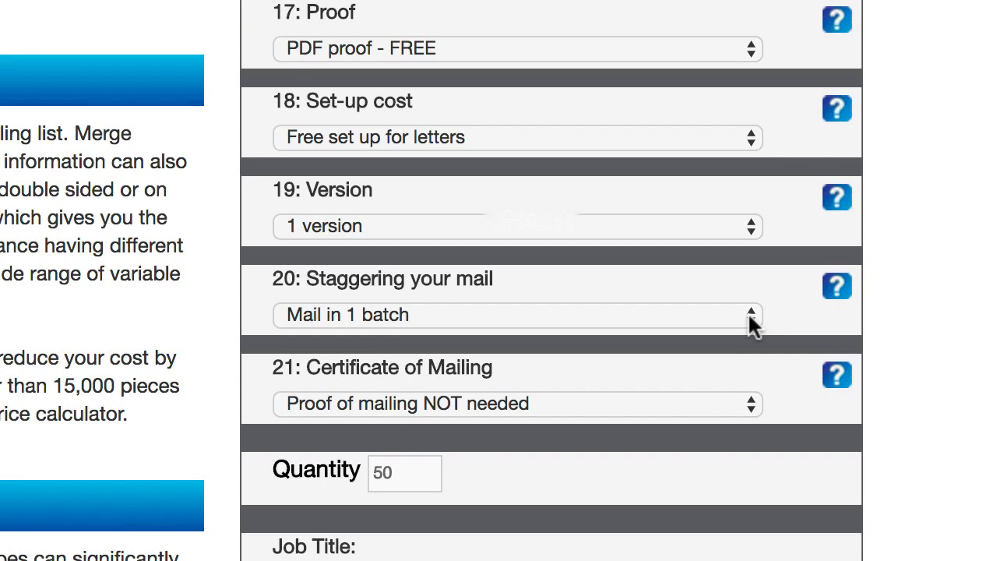
Look through the batch-splitting options for staggering the mail.
click(751, 321)
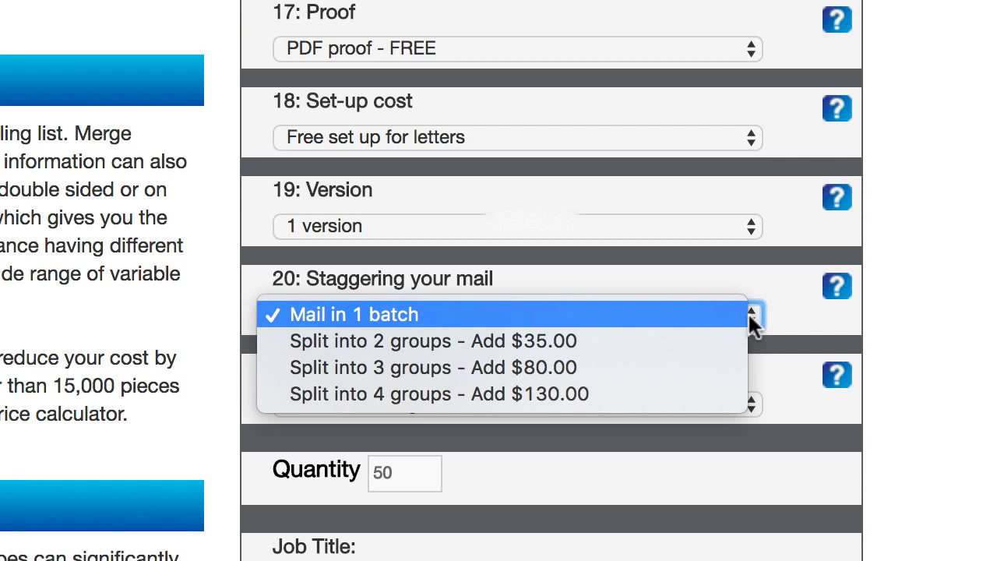
click(965, 314)
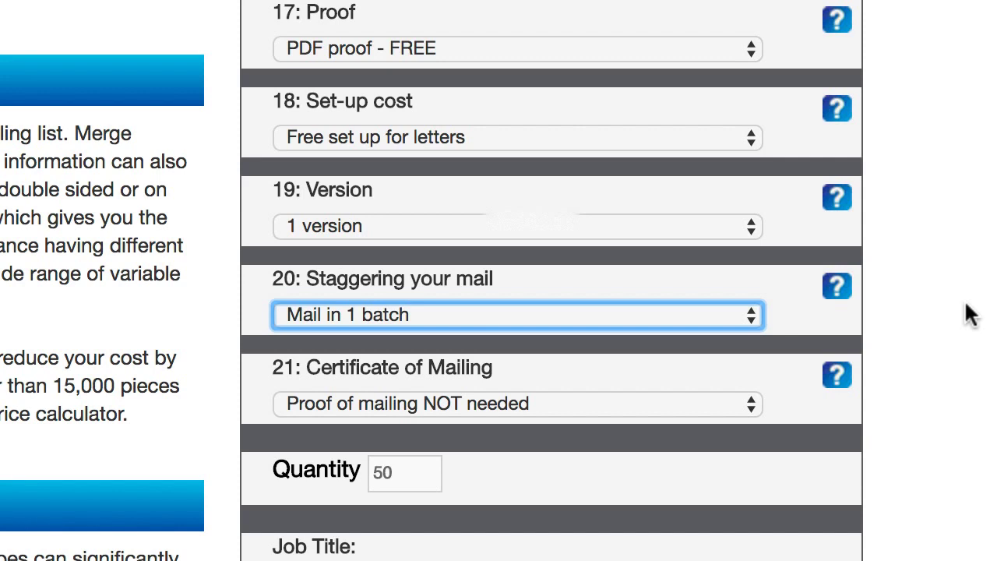
click(935, 295)
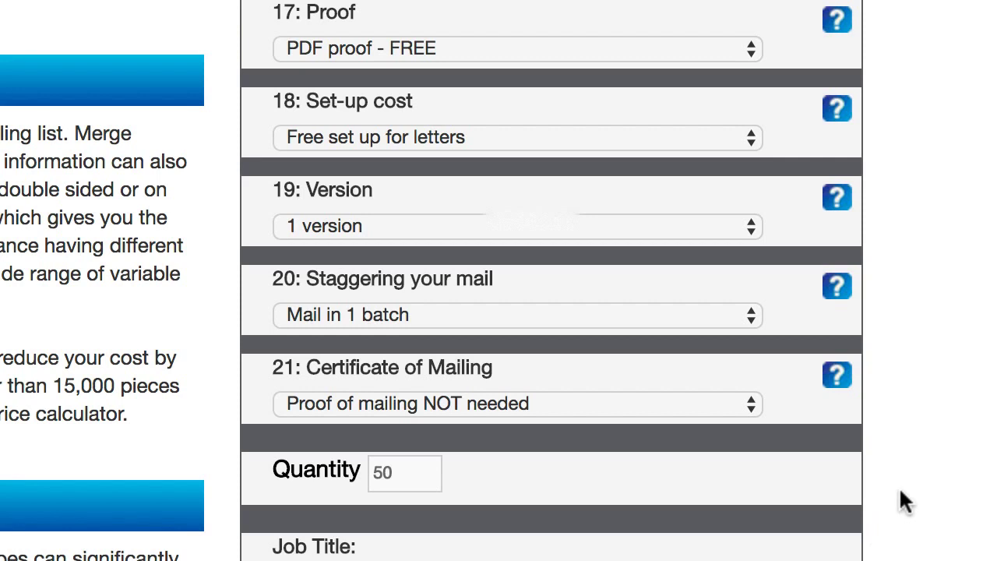
Set the order quantity to 898 and update the total.
click(408, 473)
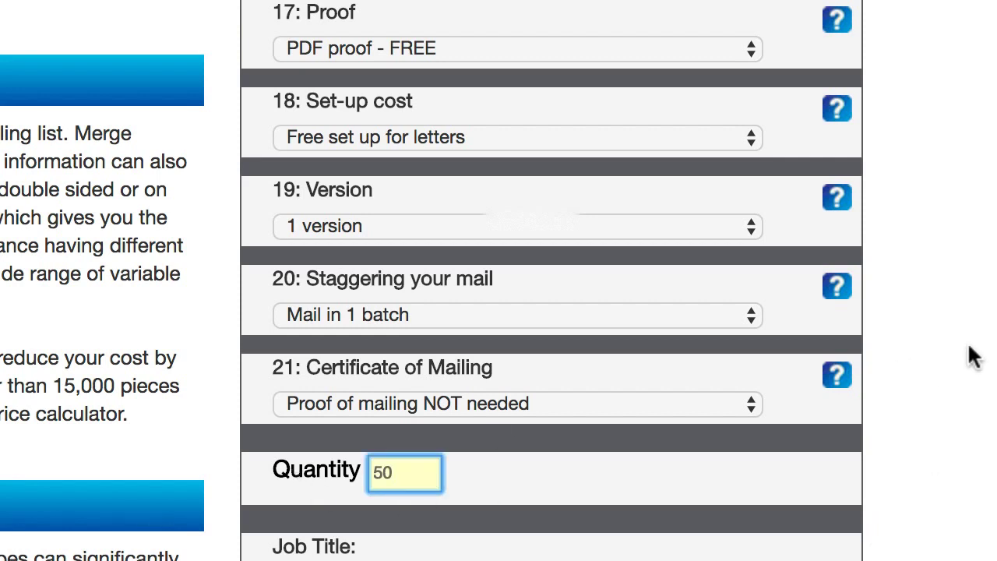
key(BackSpace)
key(BackSpace)
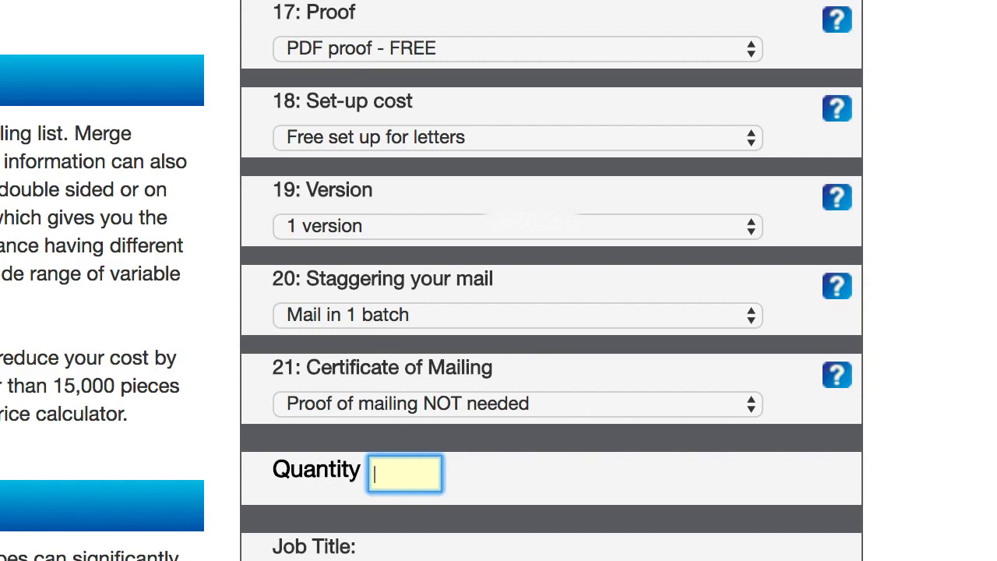
text(898)
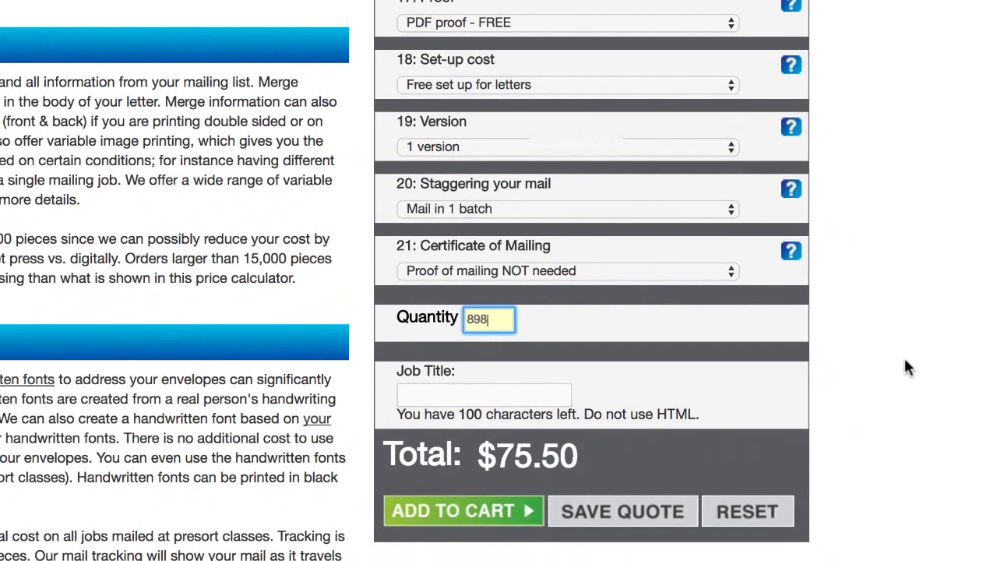
click(905, 335)
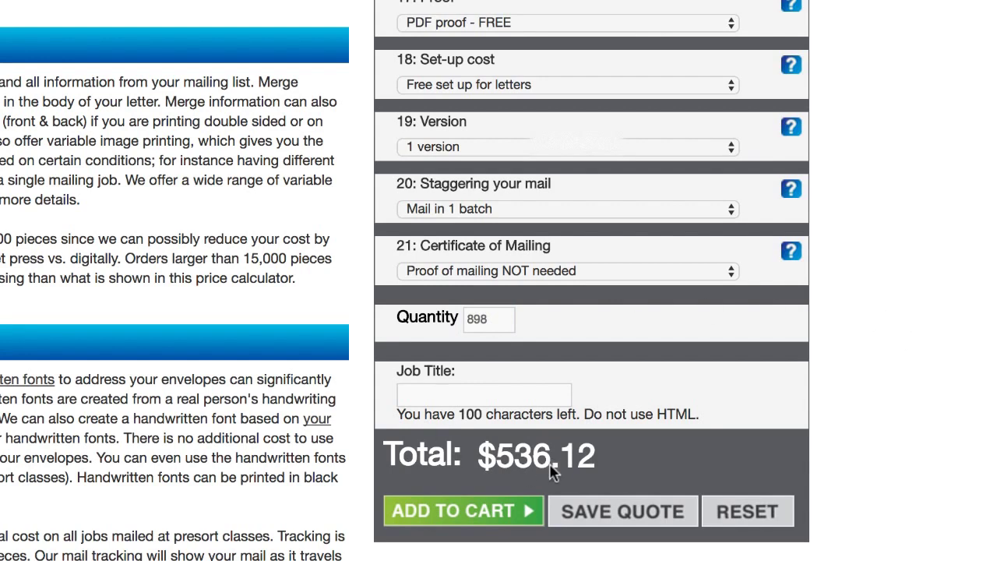
Try No postage as the postage class to compare the total, and restore Standard presort up to 1.5 oz, letter rate.
scroll(881, 442, down, 3)
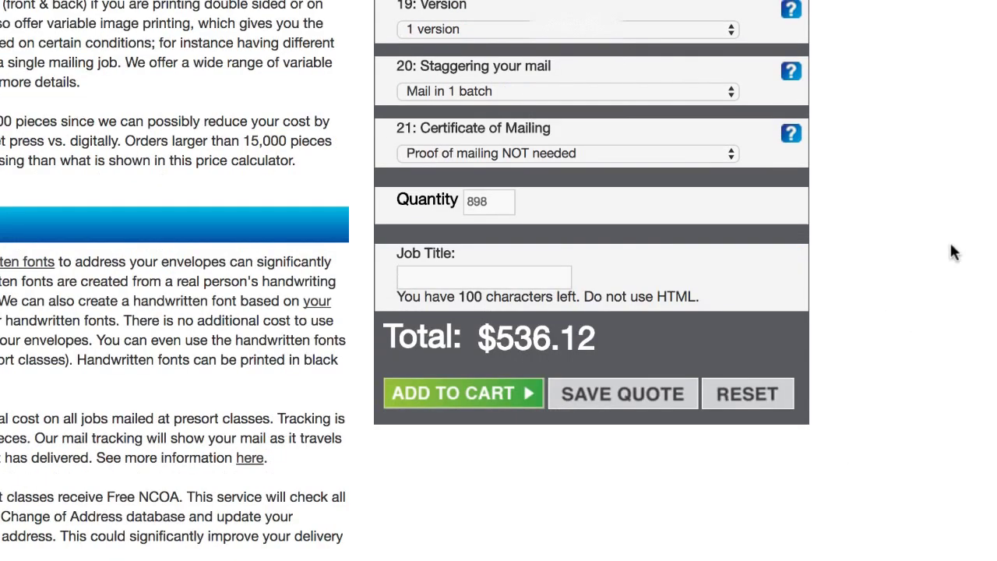
scroll(953, 251, up, 10)
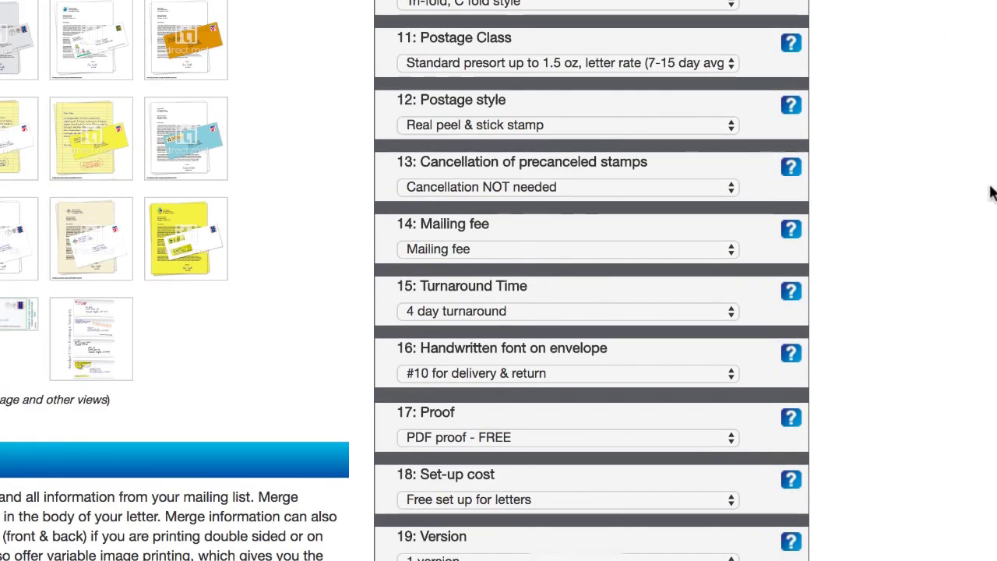
scroll(963, 195, down, 5)
scroll(985, 199, down, 4)
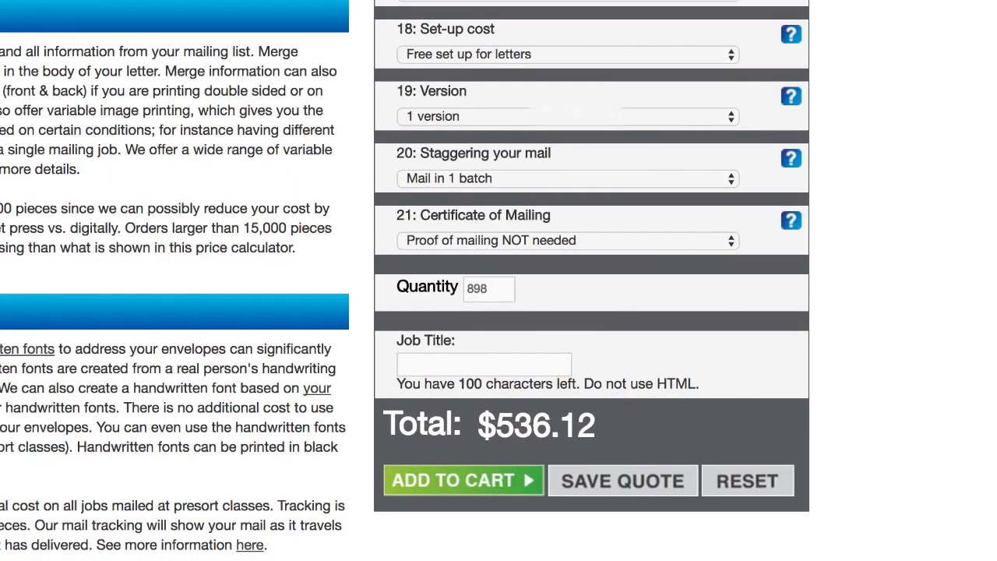
scroll(935, 70, up, 2)
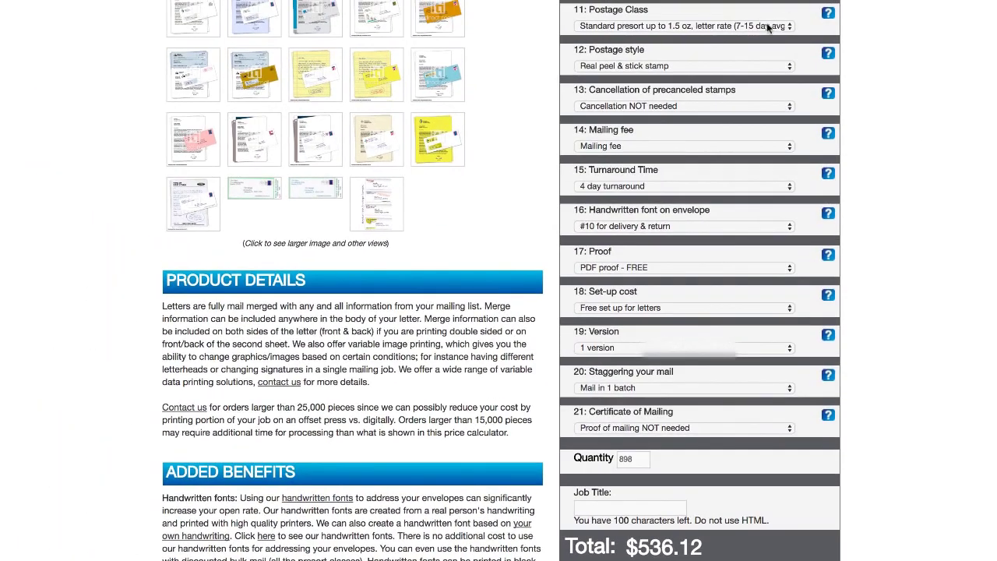
click(771, 28)
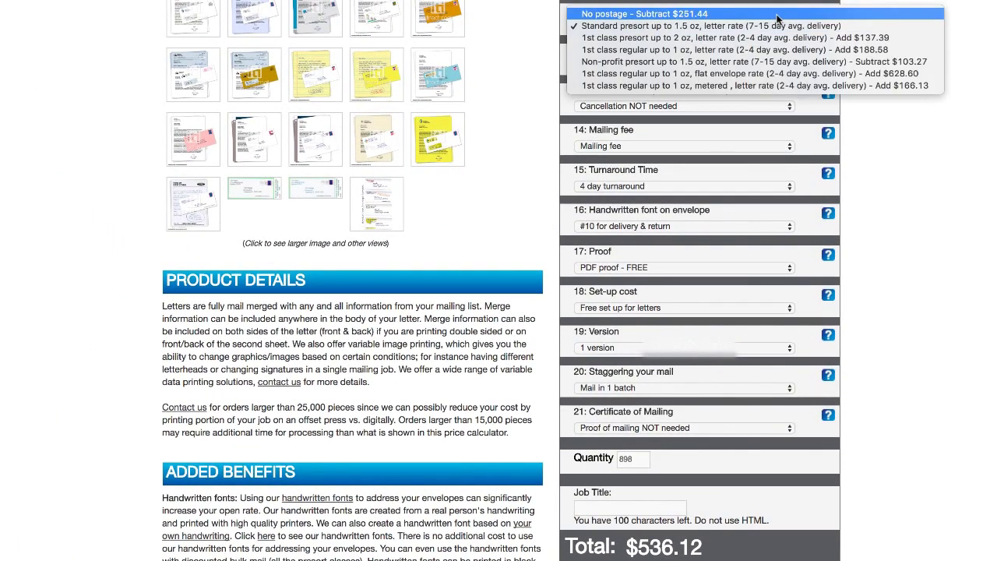
click(777, 15)
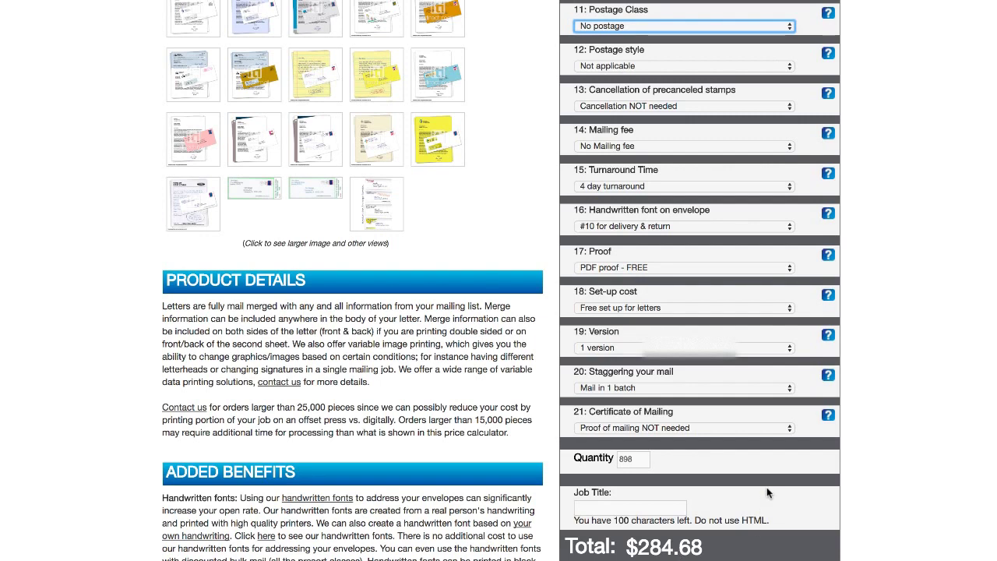
click(789, 26)
click(785, 37)
Try Imprint postage as the postage style to compare the total, and restore Real peel & stick stamp.
click(789, 66)
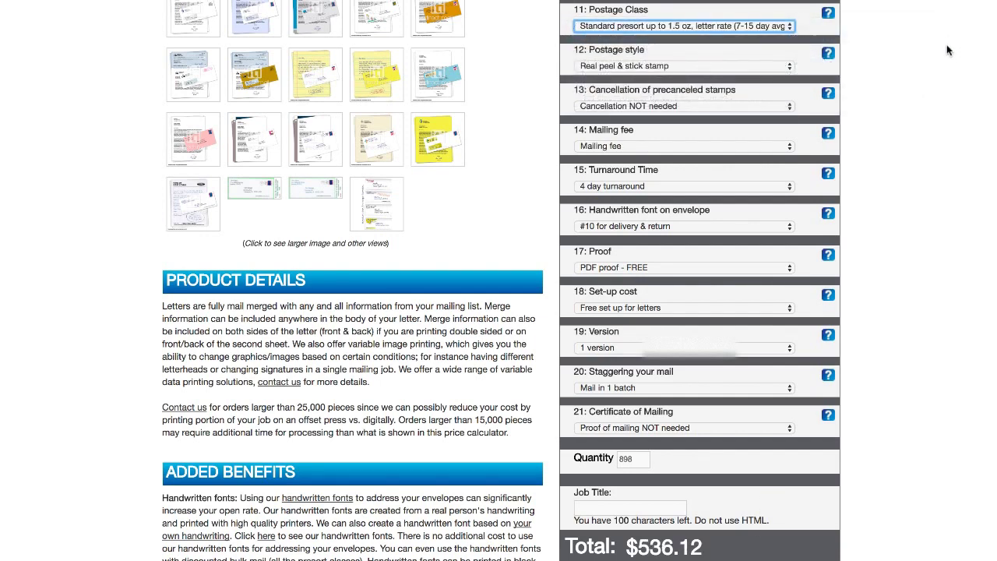
click(776, 41)
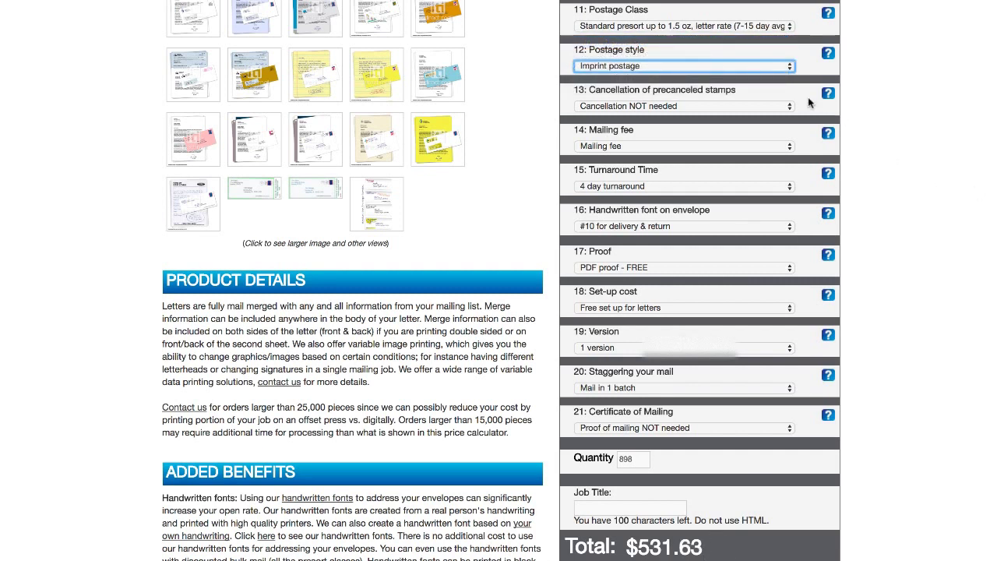
click(788, 67)
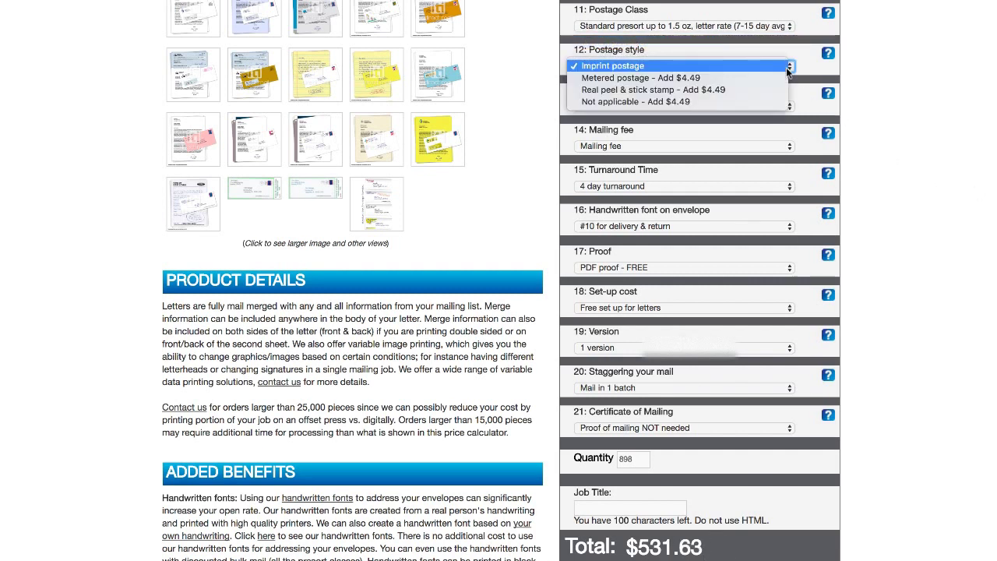
click(772, 90)
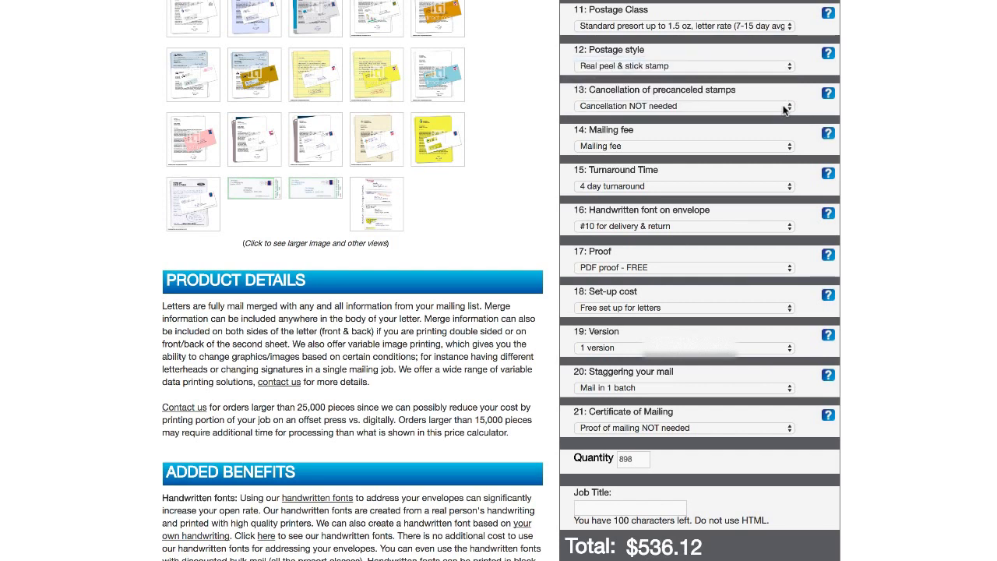
Try Print postmark on precanceled postages to compare the total, and restore Cancellation NOT needed.
click(784, 109)
click(788, 119)
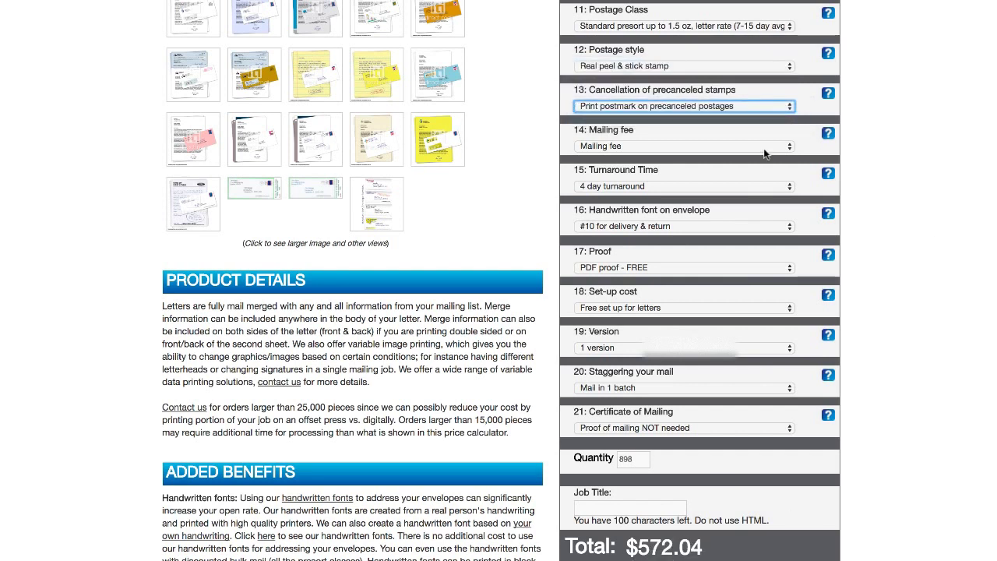
click(773, 106)
click(774, 96)
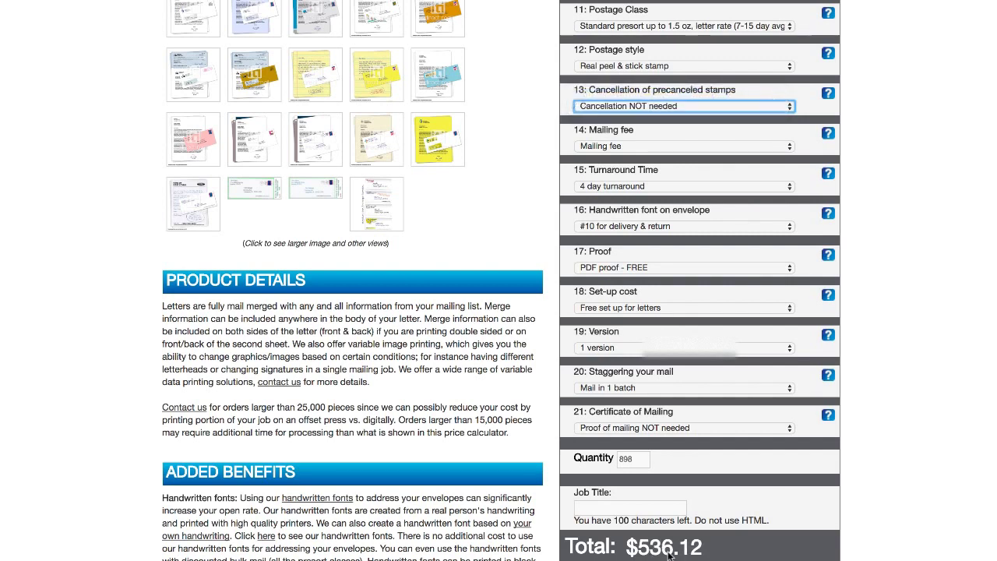
Review the configured order options and bring up the Calculator app over the order page.
scroll(833, 538, up, 3)
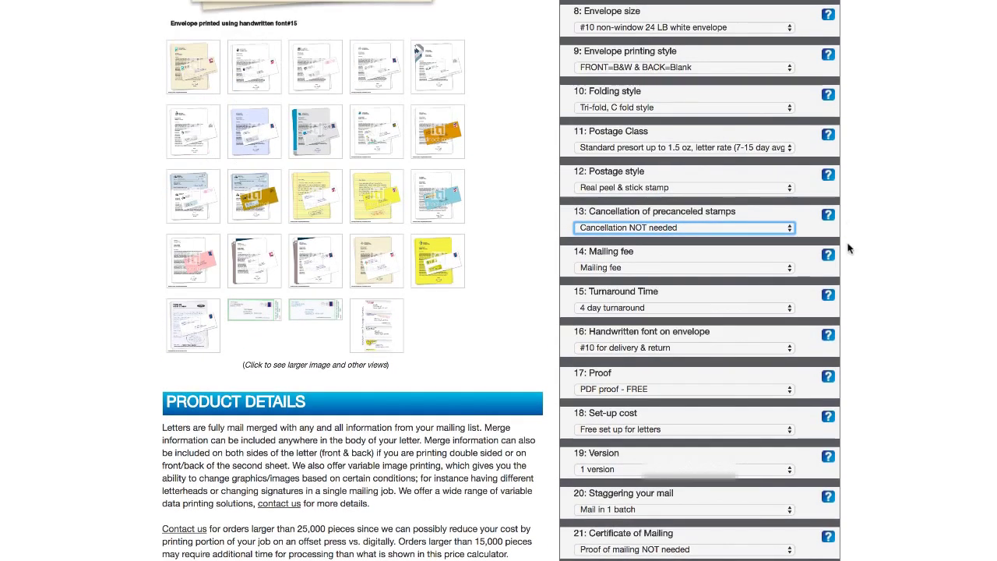
scroll(857, 248, up, 3)
scroll(900, 425, down, 7)
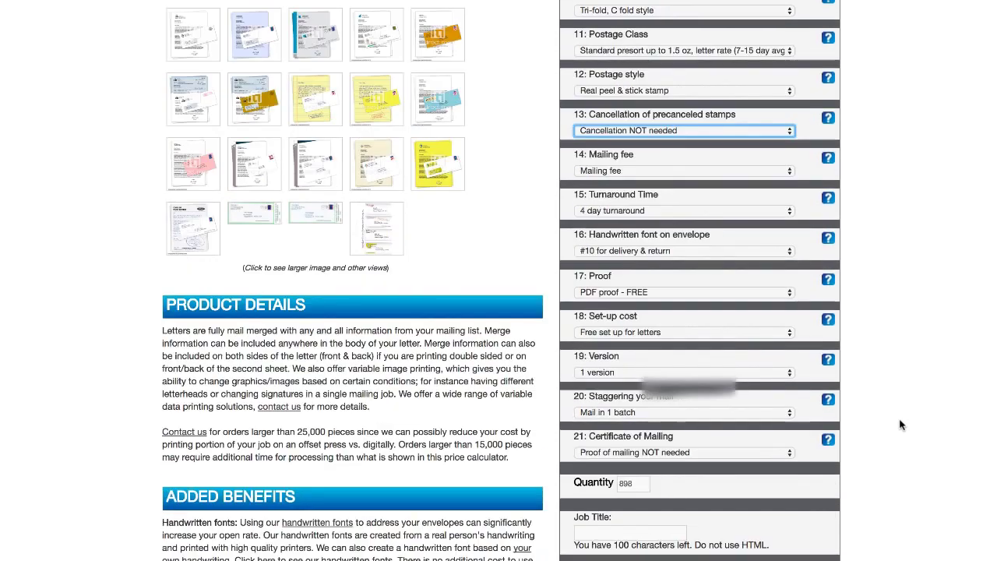
scroll(900, 427, down, 2)
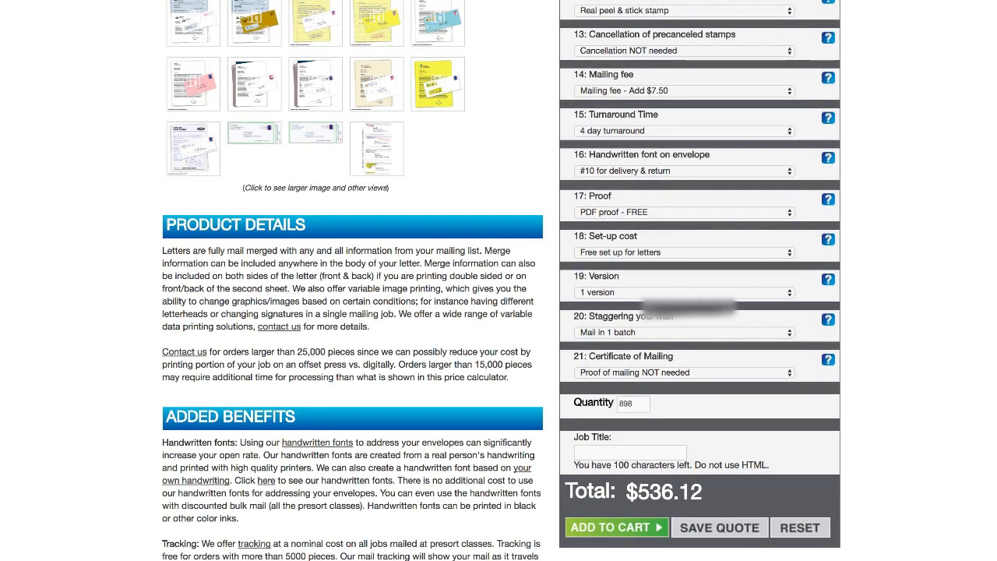
click(977, 348)
drag(371, 244, 371, 234)
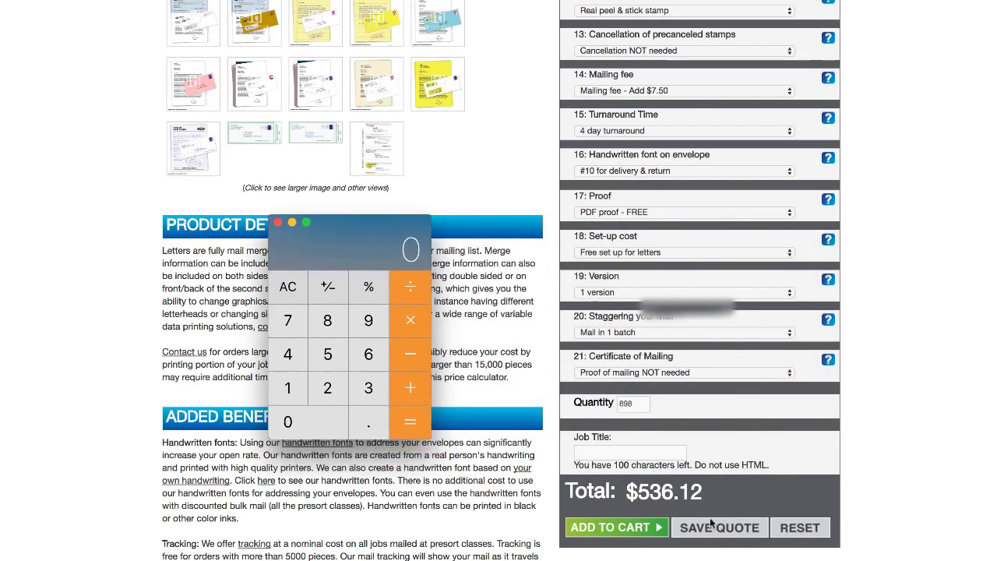
Calculate the price per piece by dividing 536.12 by 898, and return to the order page.
click(335, 357)
click(370, 375)
click(369, 360)
click(368, 421)
click(288, 387)
click(327, 388)
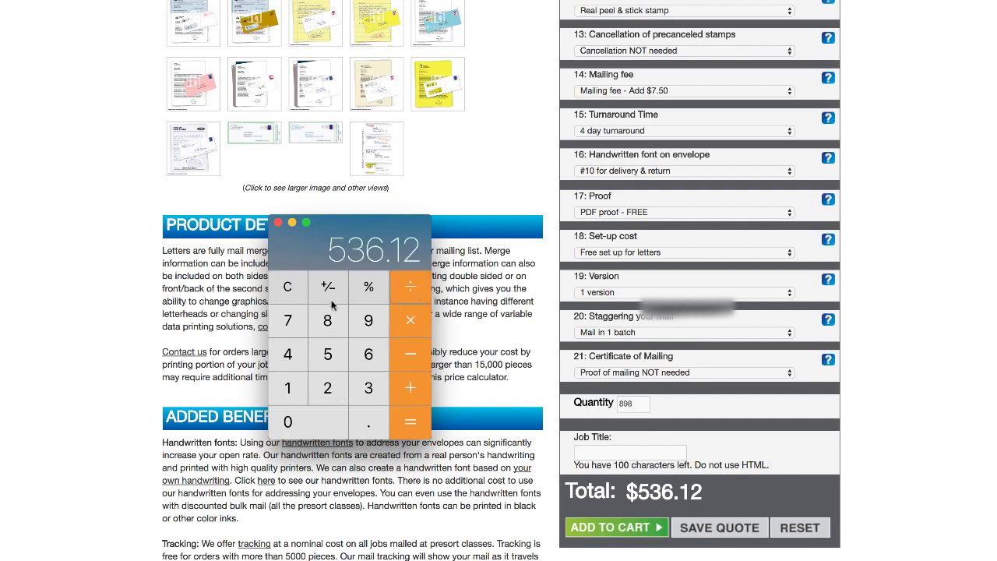
click(330, 327)
click(367, 327)
click(335, 327)
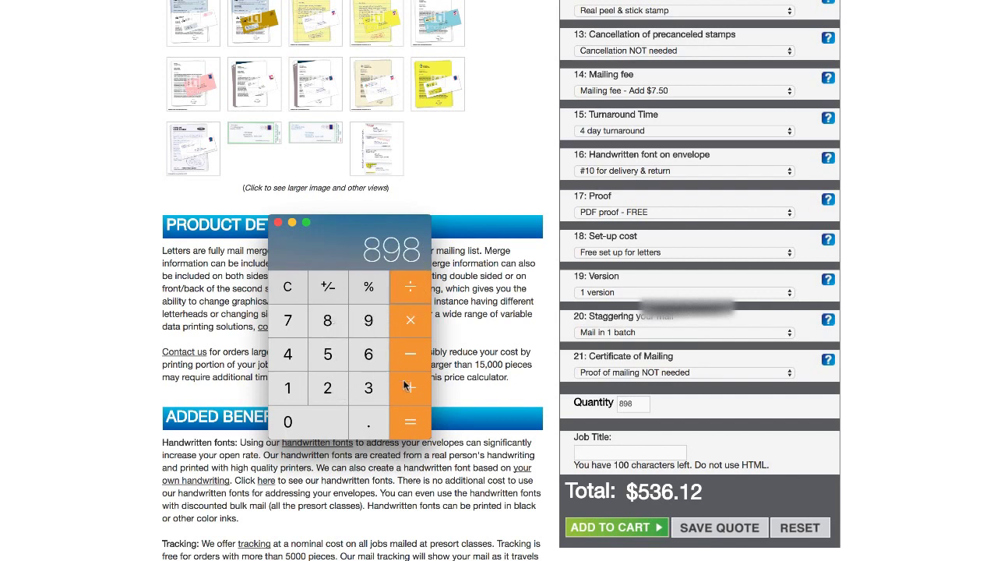
click(413, 428)
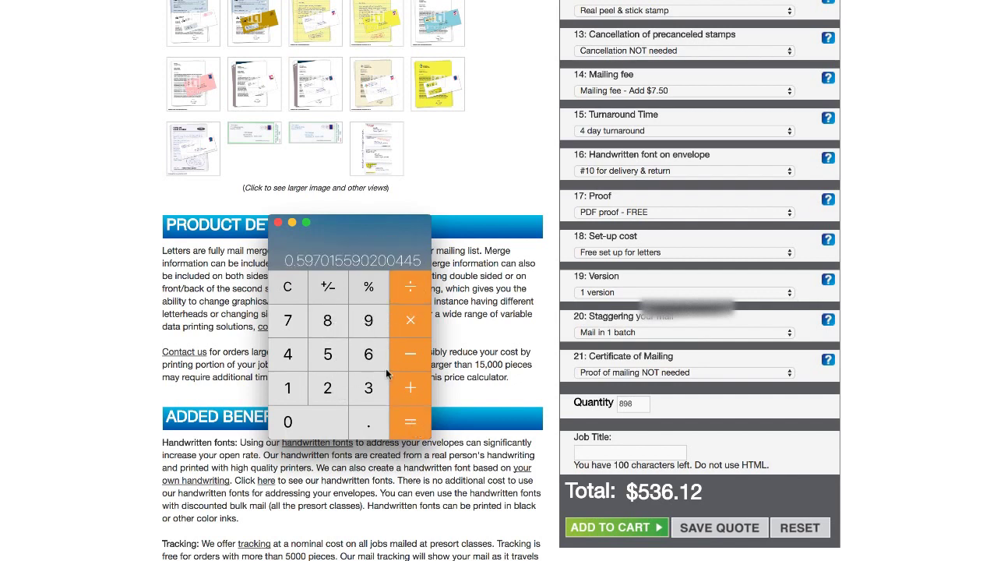
click(466, 385)
Enter January Campaign as the job title of the order.
scroll(685, 438, down, 2)
click(671, 403)
text(January Campaign)
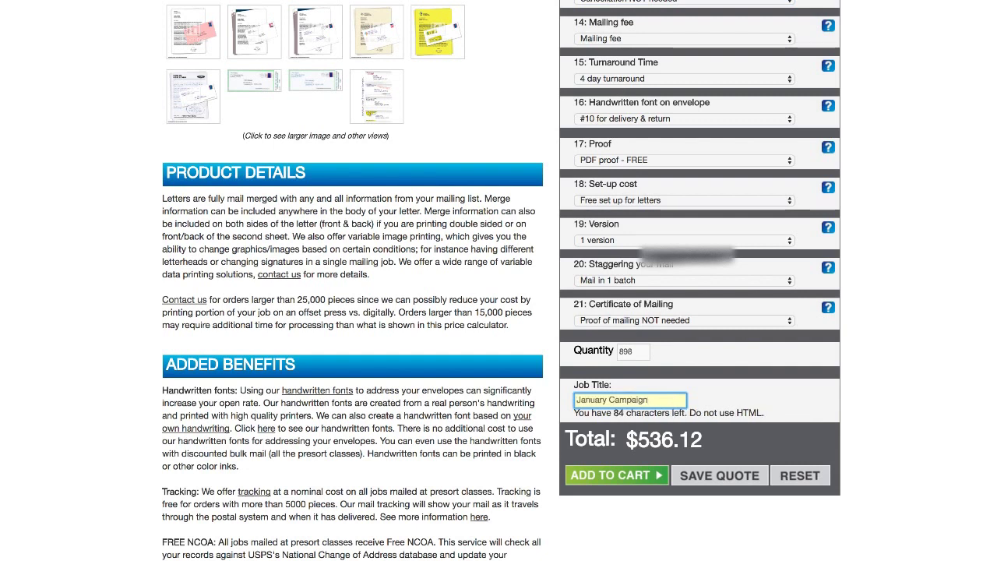
click(900, 414)
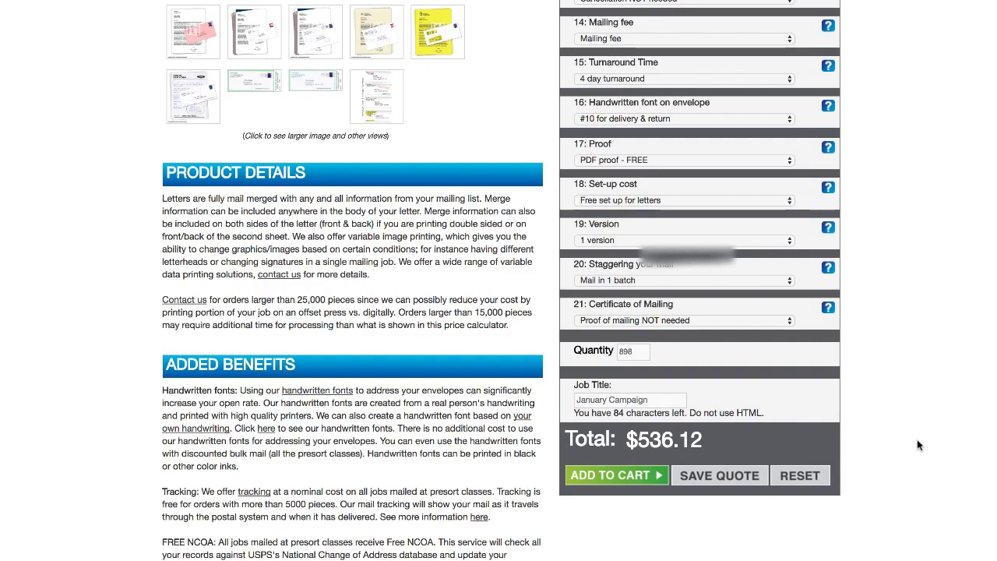
Add the configured letter order to the cart and proceed to checkout, logging in with the prefilled existing account.
click(647, 476)
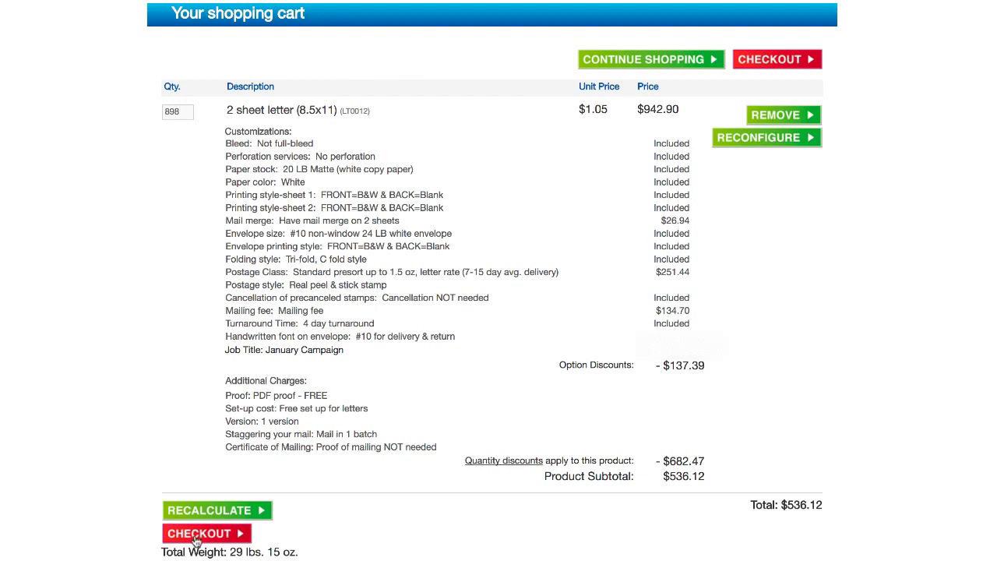
click(199, 536)
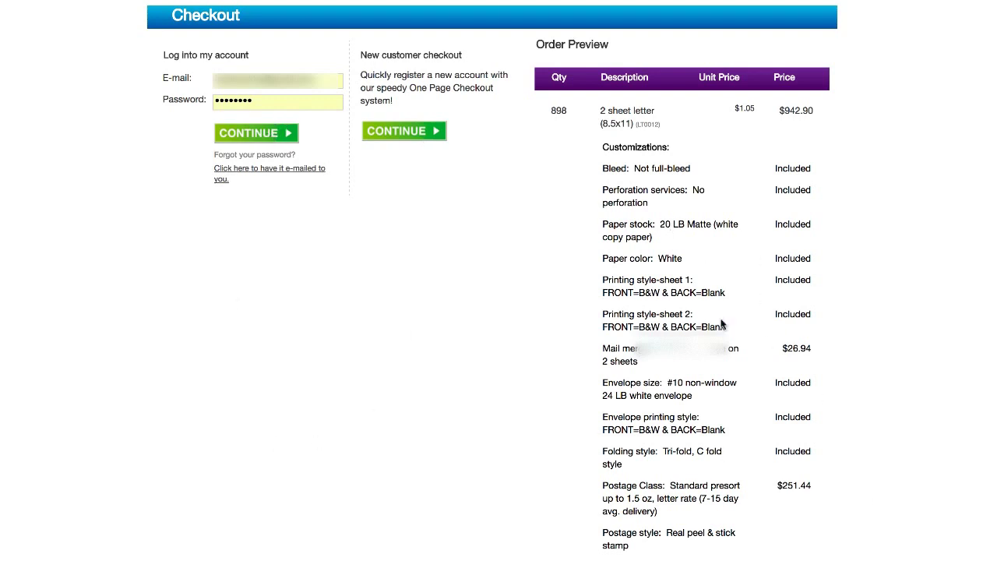
click(238, 135)
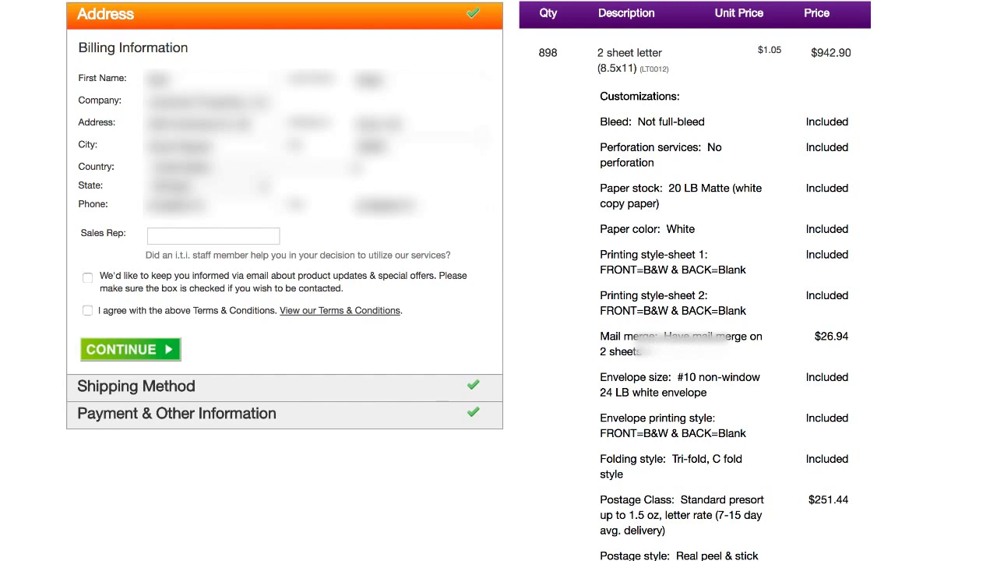
Agree to the Terms & Conditions and complete the address and shipping sections, keeping shipping not required and mail drop-off at the Post Office.
click(87, 312)
click(116, 354)
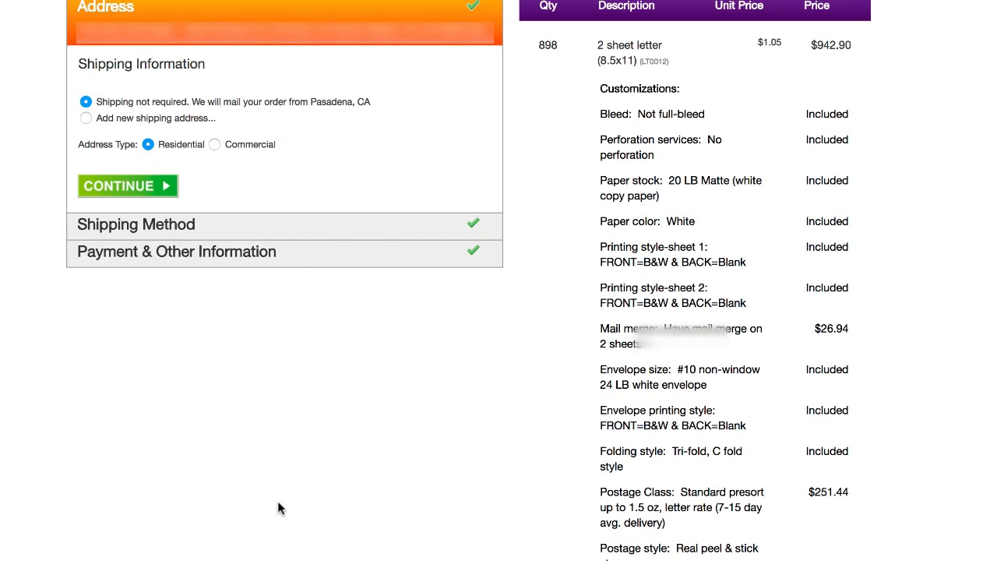
click(143, 191)
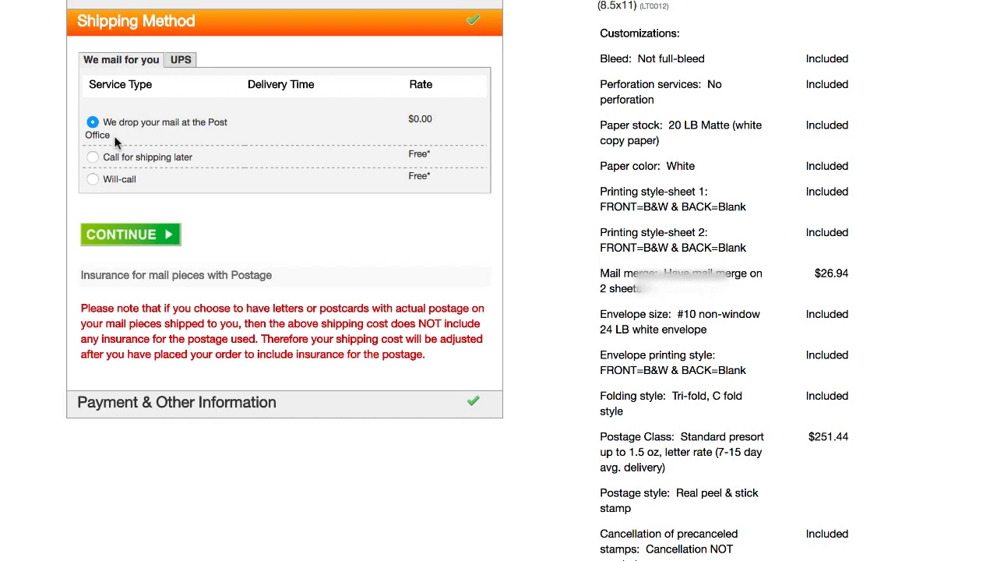
click(148, 240)
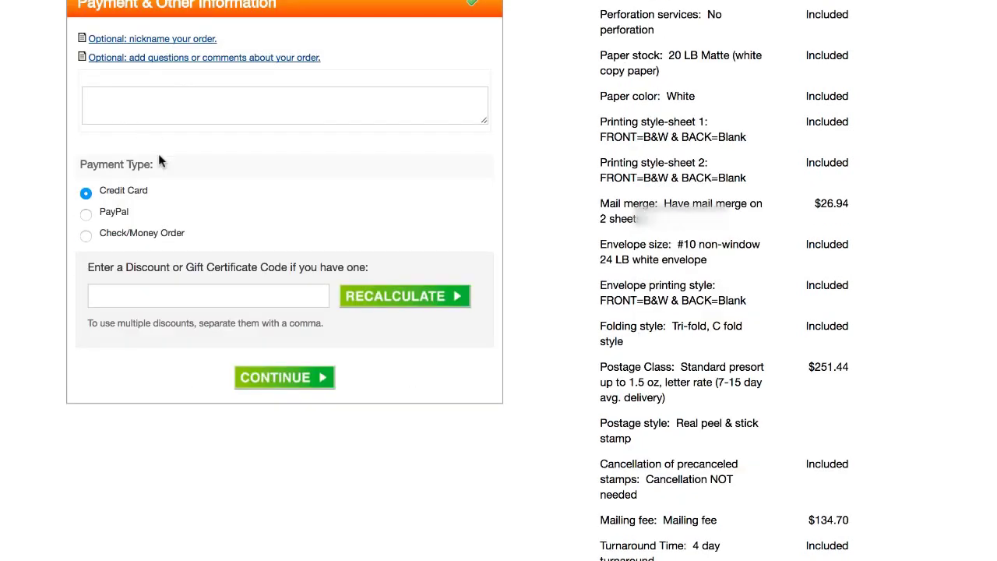
Choose PayPal as the payment type, place the order and log in with the prefilled PayPal account to pay.
click(87, 218)
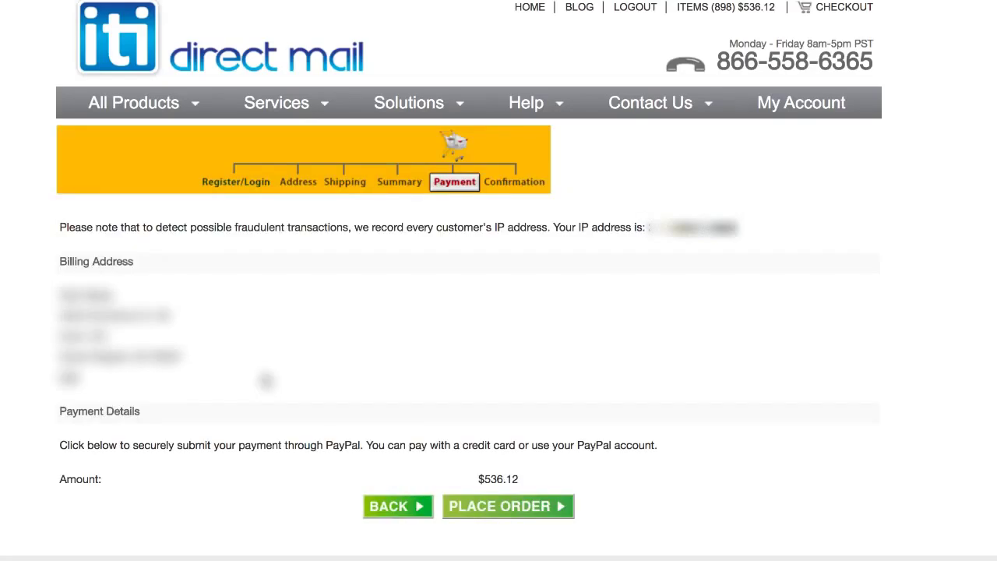
click(523, 516)
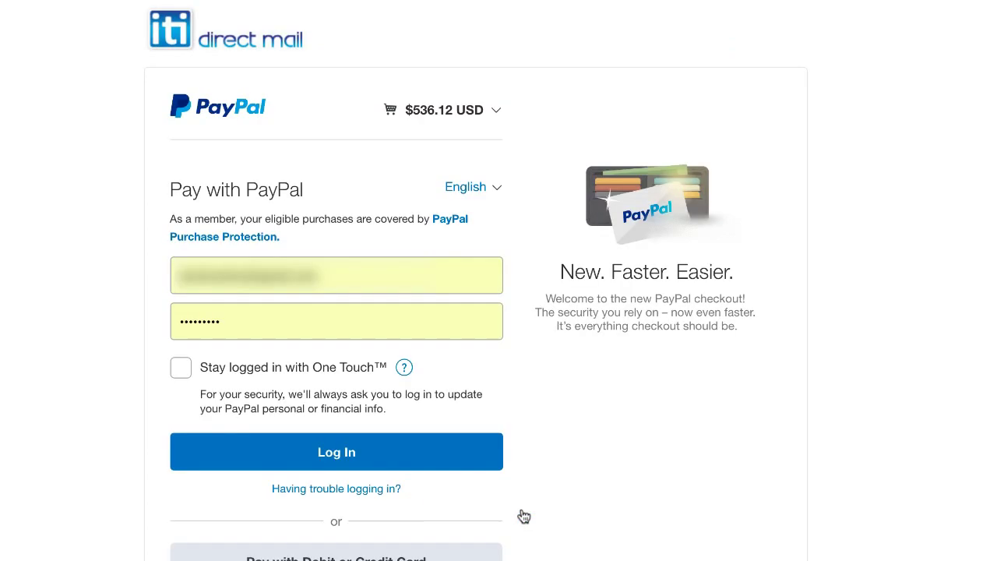
click(371, 456)
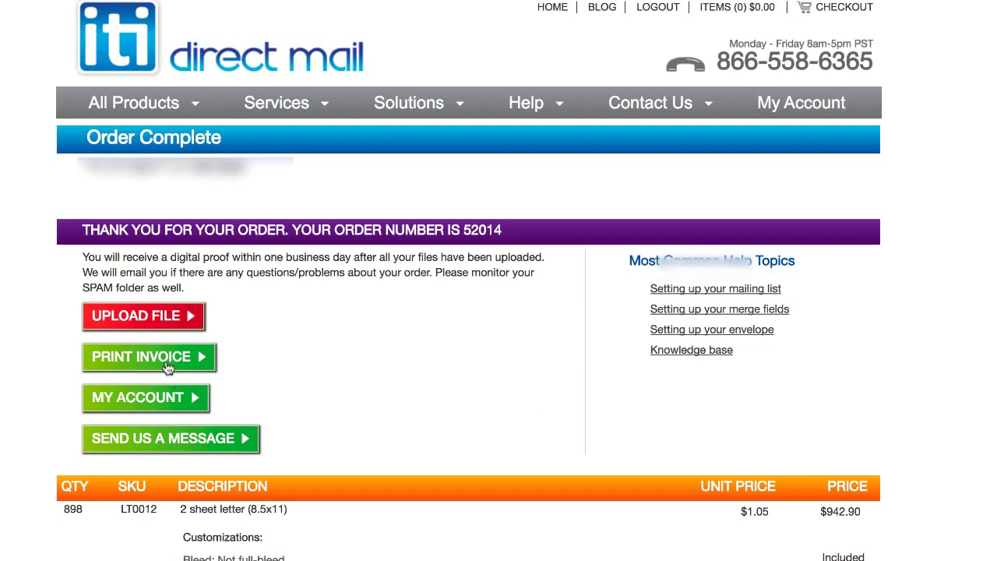
Start a file upload for the completed order, with Upload artwork/files as the description.
click(170, 322)
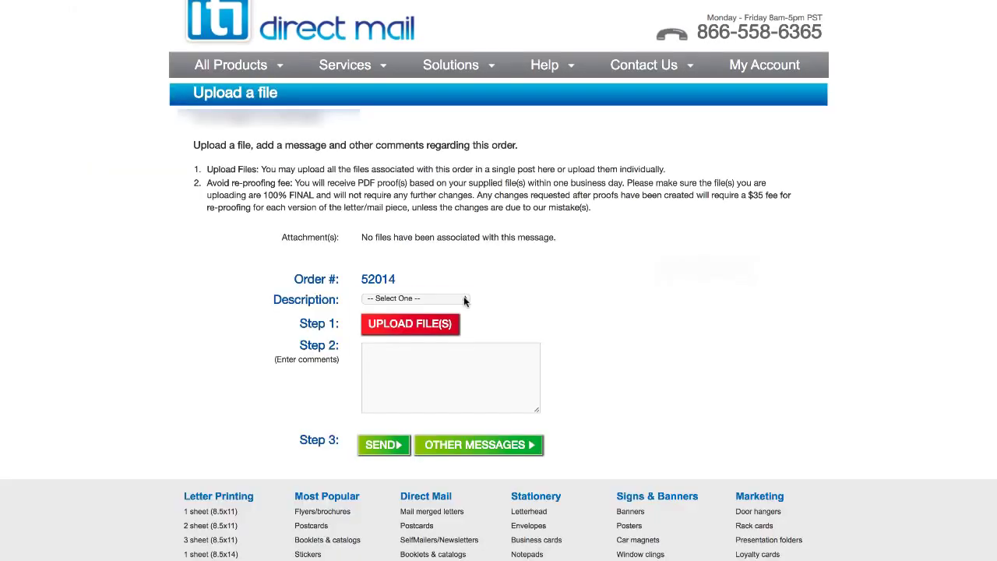
click(464, 298)
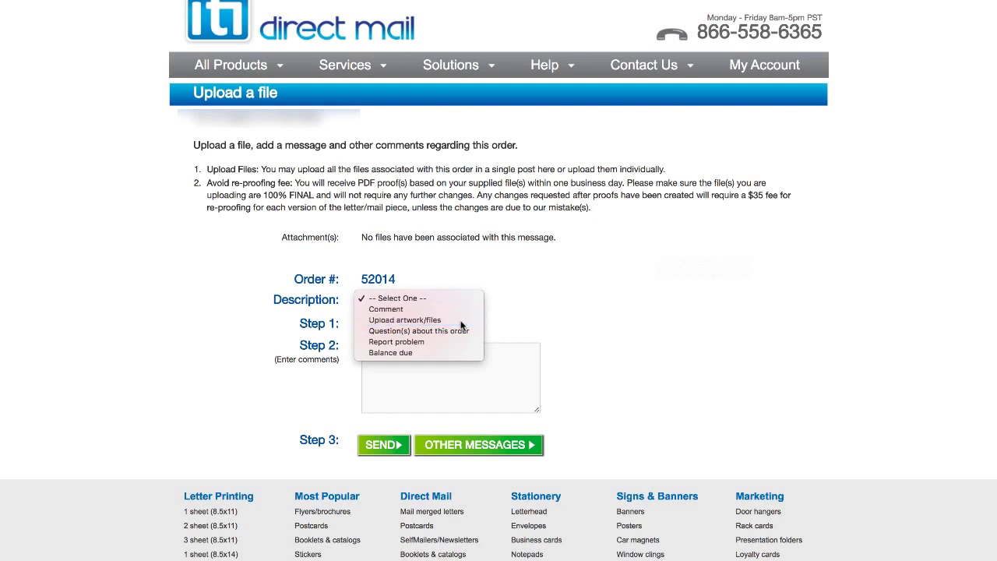
click(461, 321)
click(412, 322)
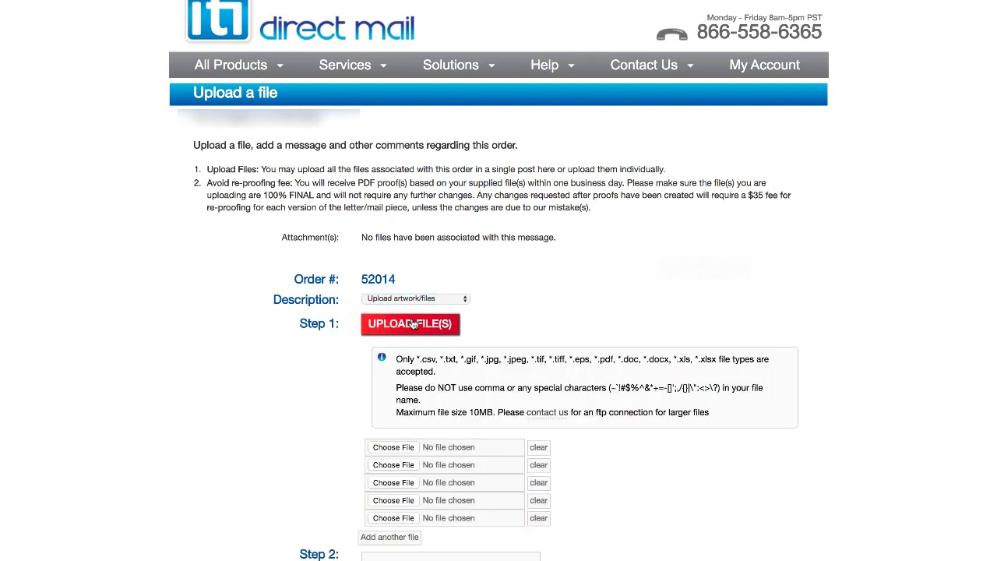
Attach the DOCX document as the first file and the XLS spreadsheet as the second file.
click(402, 445)
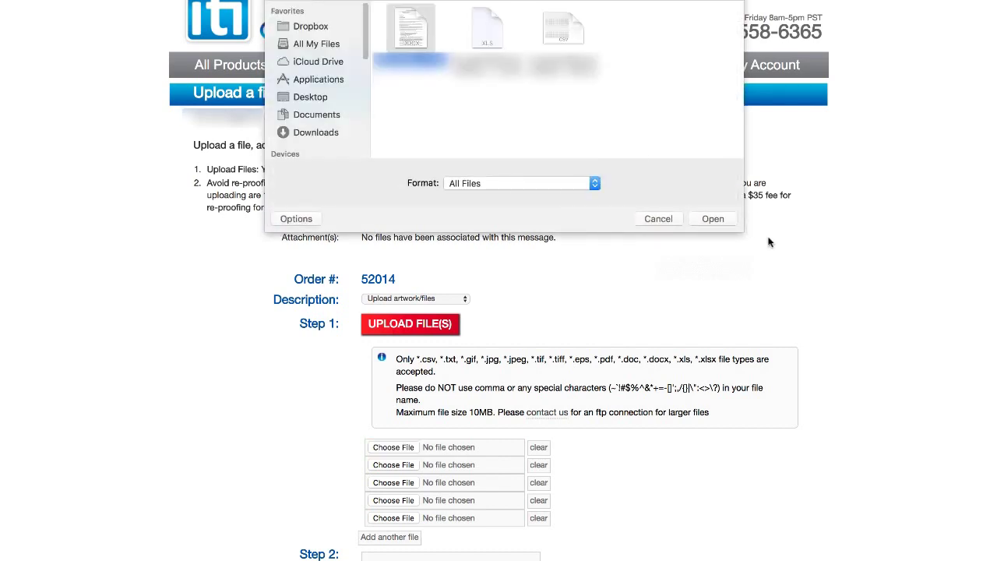
click(712, 219)
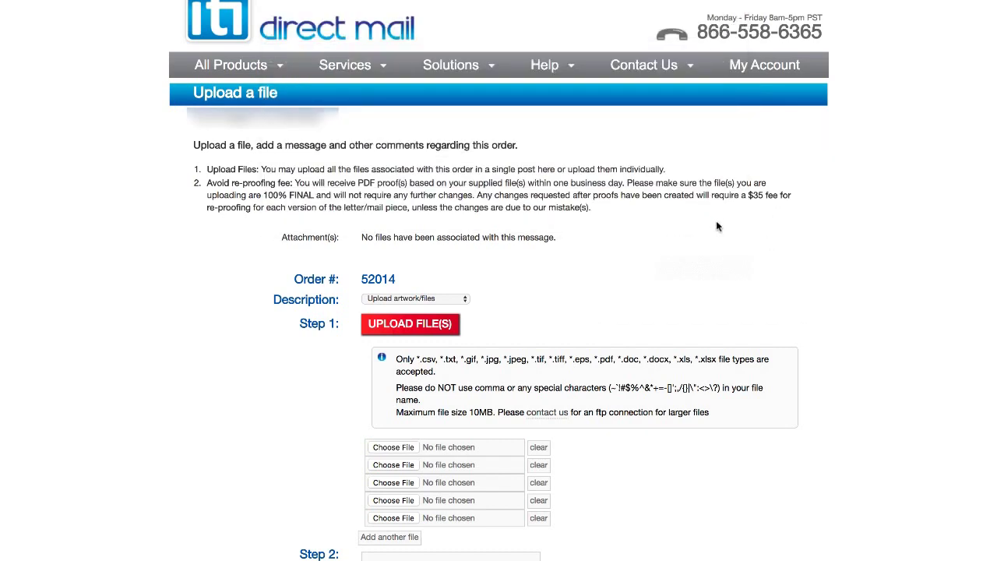
click(384, 465)
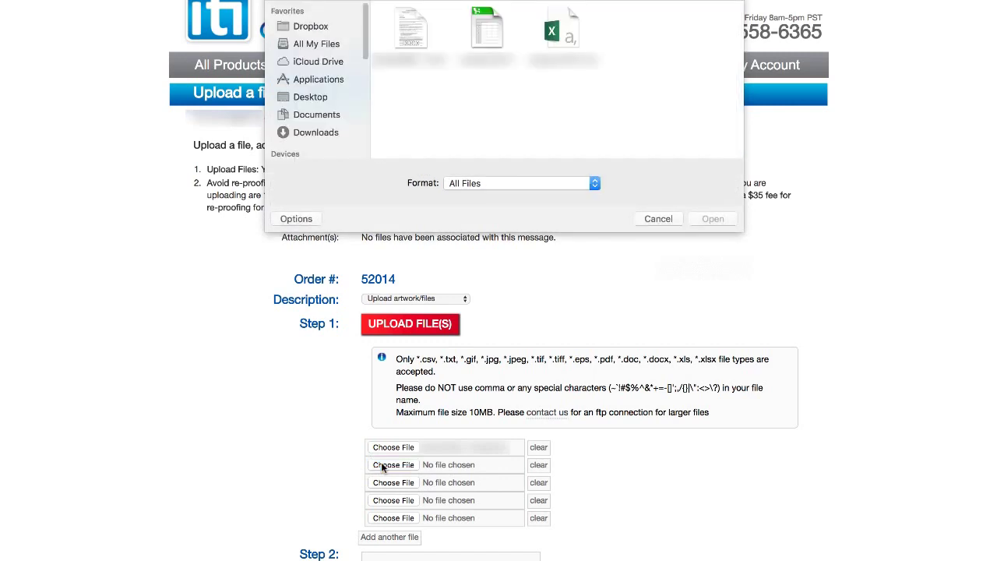
click(491, 37)
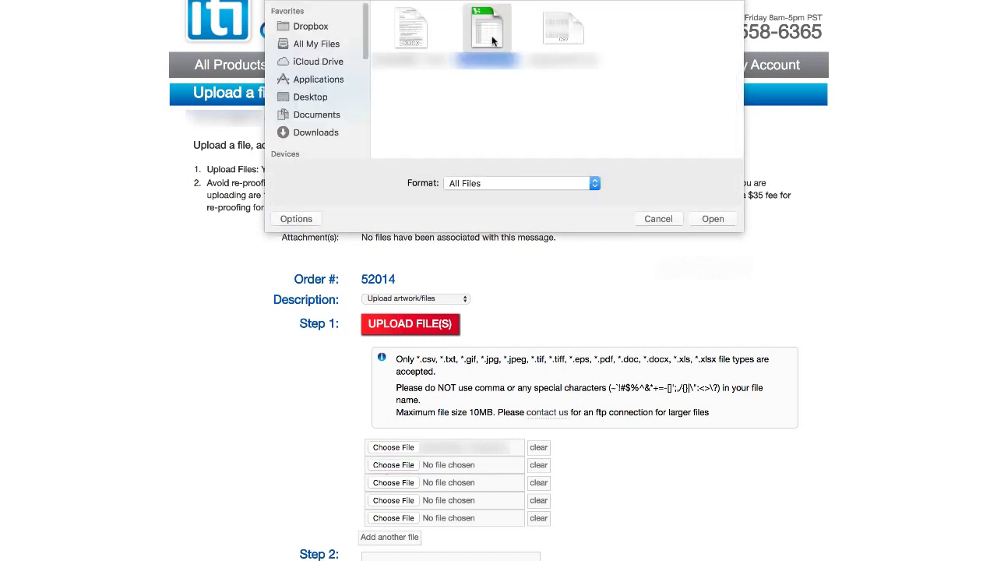
click(704, 219)
Paste the prepared instructions into the upload comments and send the message with its attached files.
click(450, 557)
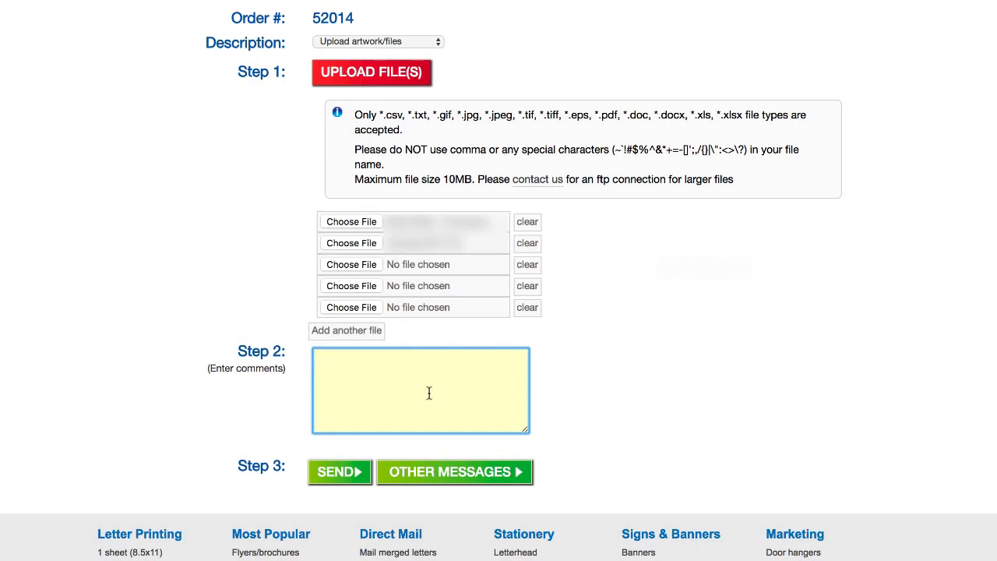
key(ctrl+v)
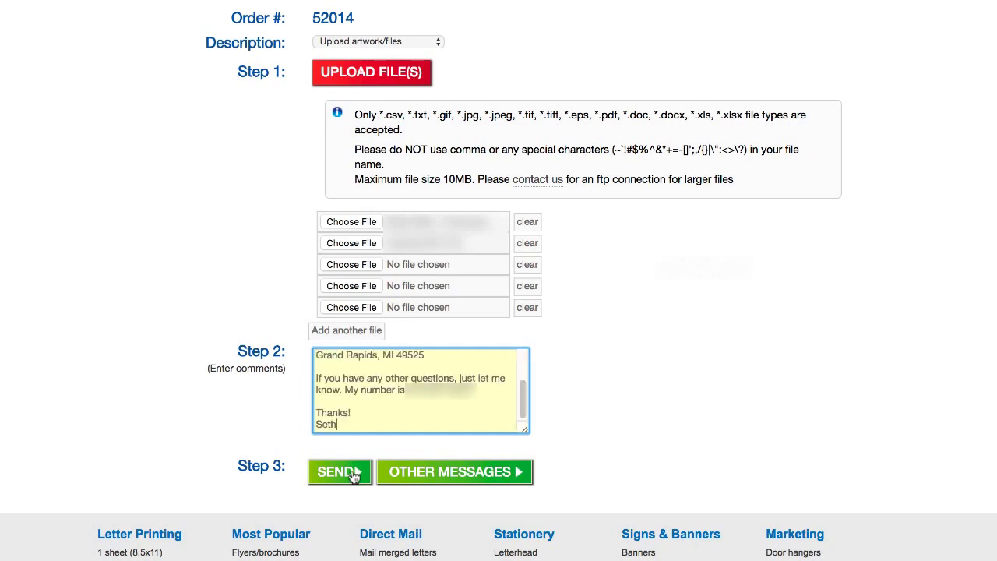
click(349, 472)
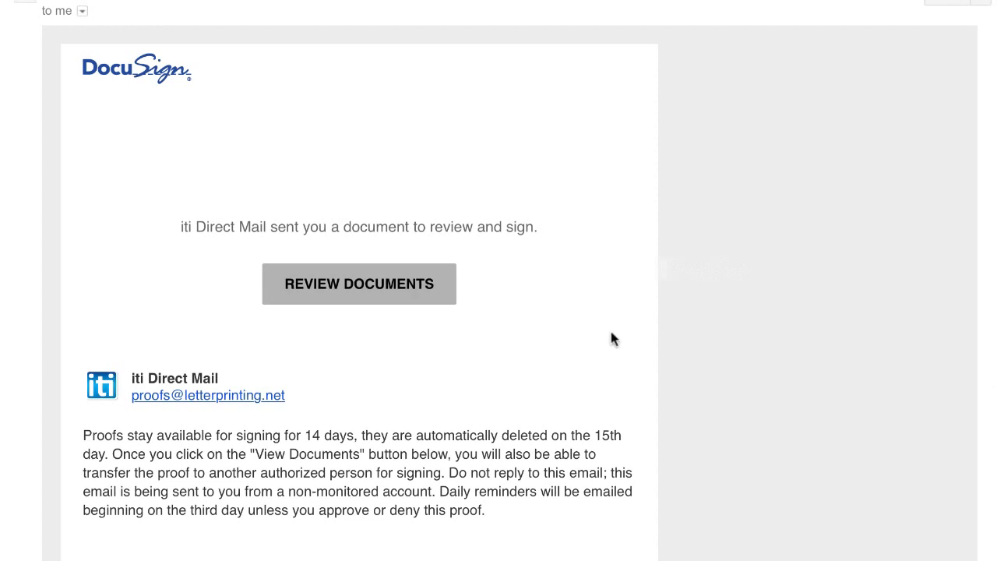
Open the emailed DocuSign proof for review, allowing location access for one day, and look through the disclaimer, letter and purchase agreement pages.
click(371, 293)
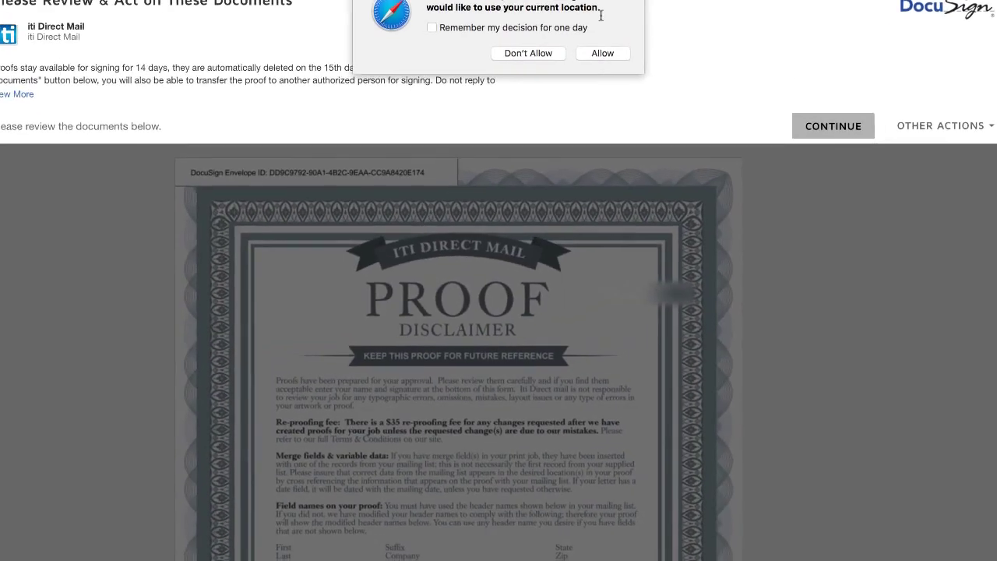
click(503, 42)
click(594, 68)
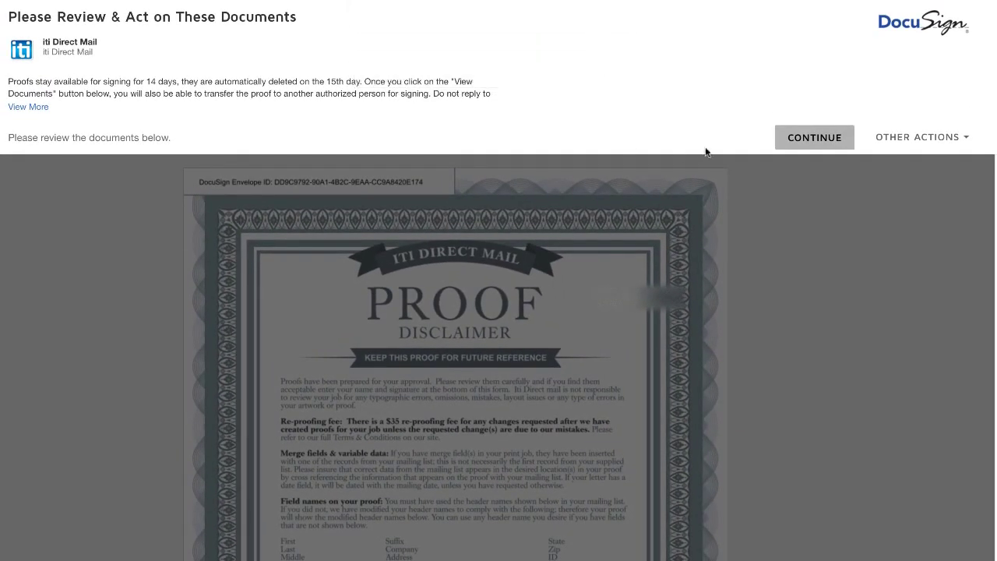
click(811, 138)
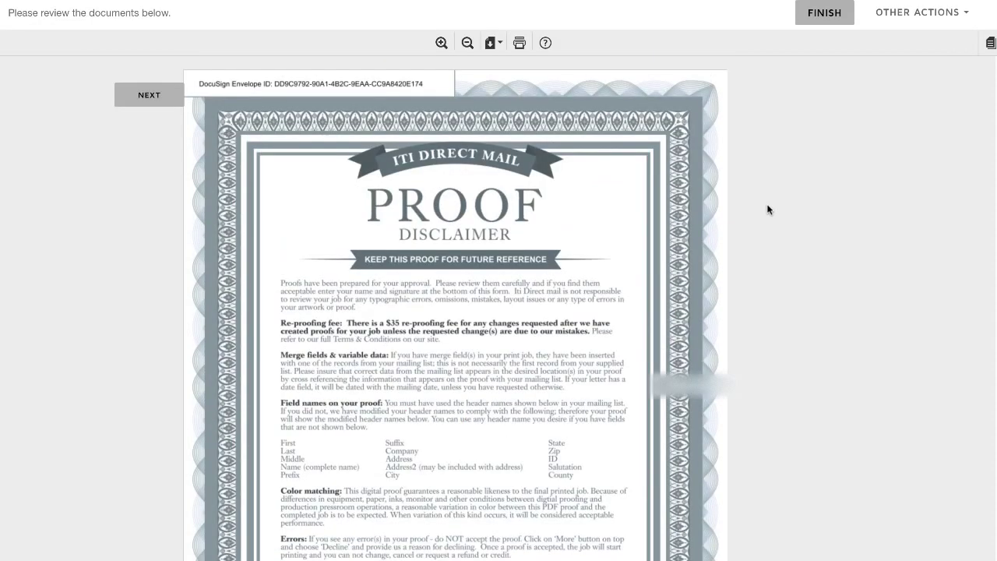
scroll(767, 210, down, 10)
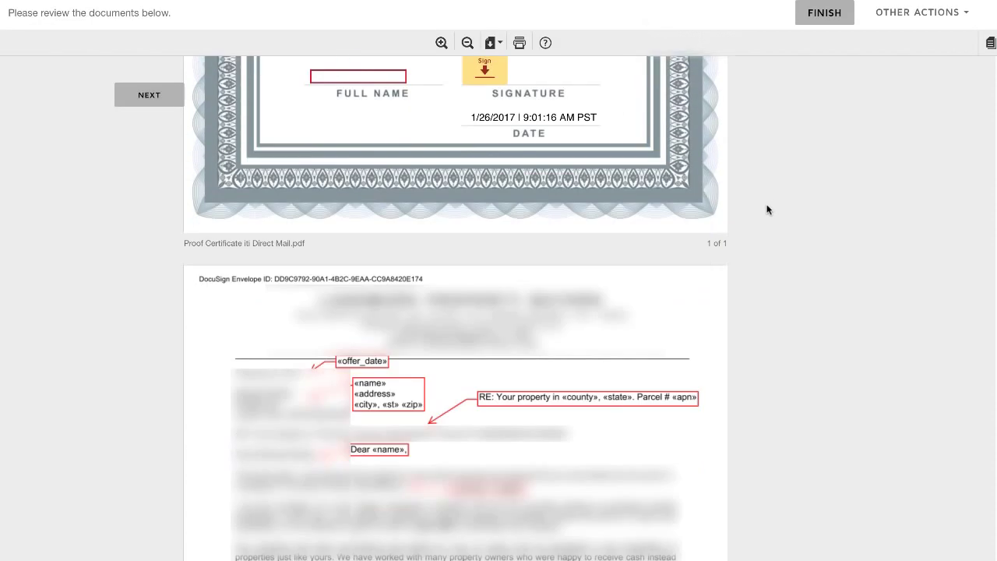
scroll(761, 208, down, 10)
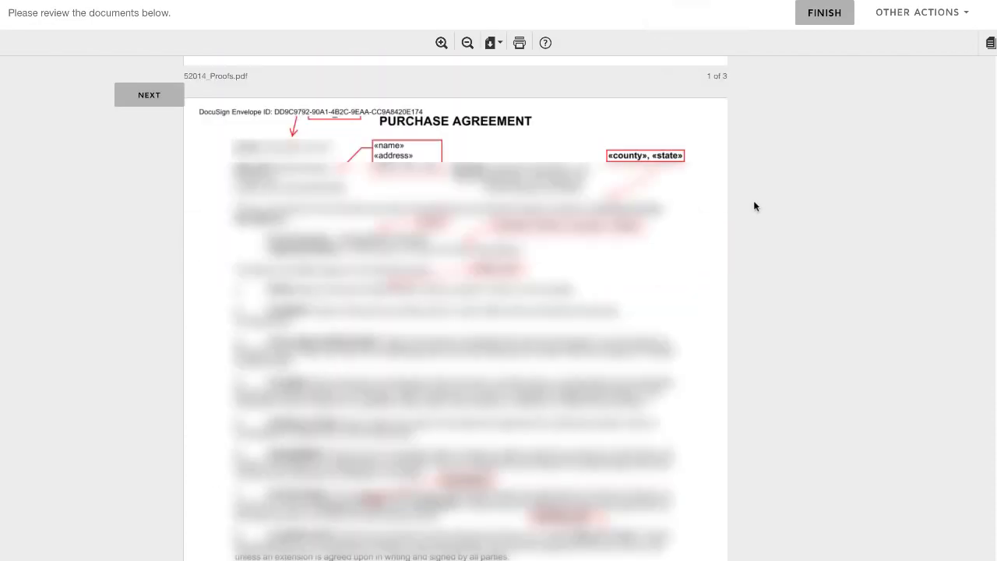